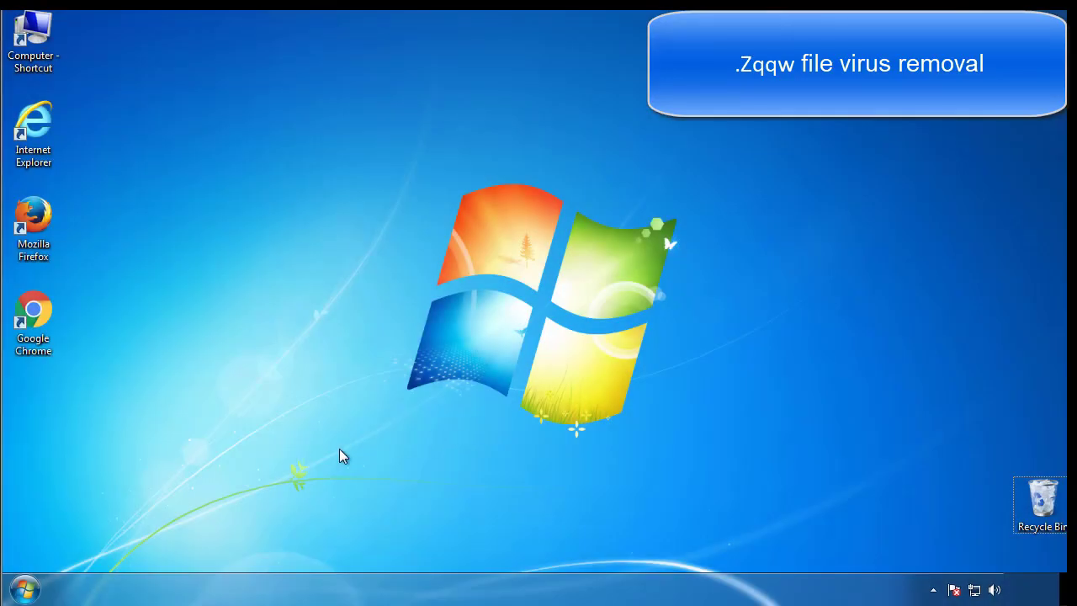
# Launch msconfig, tick Safe boot (Minimal) on the Boot tab and confirm with OK
pyautogui.click(35, 589)
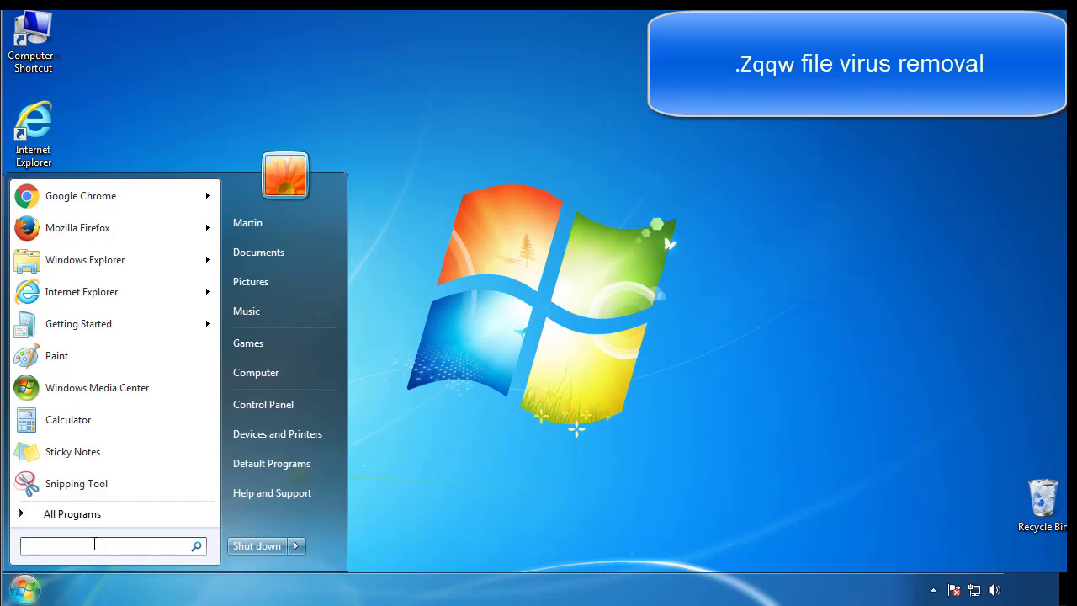
pyautogui.write('mscon')
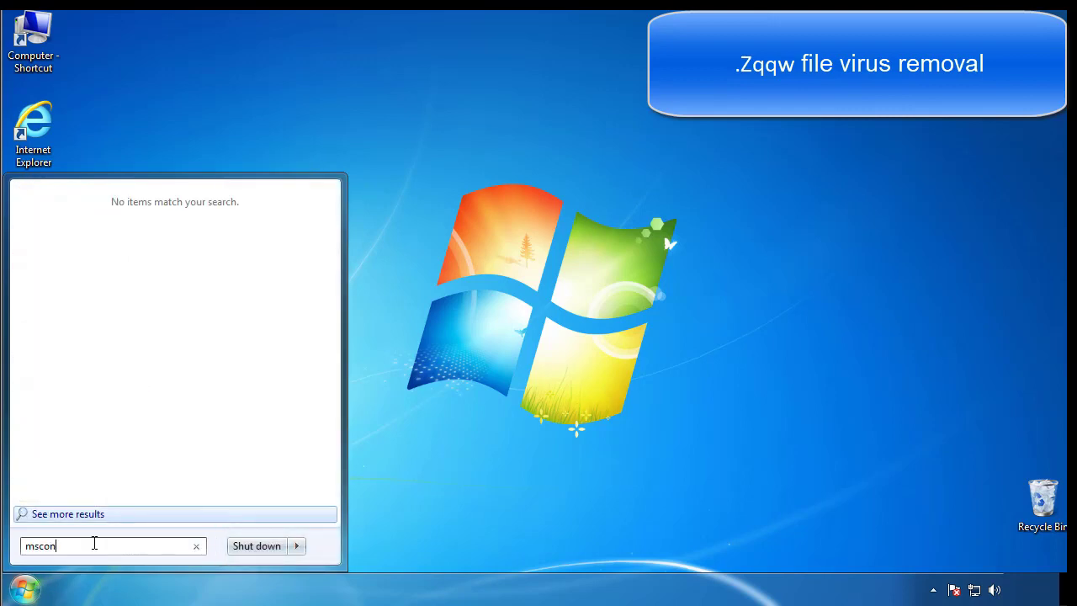
pyautogui.write('fig')
pyautogui.press('Return')
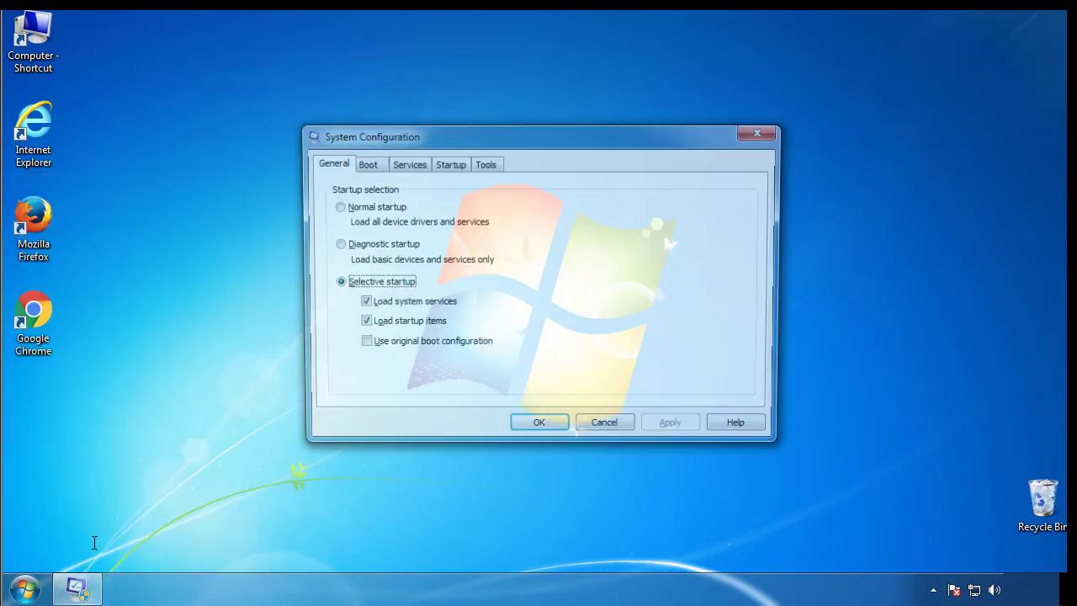
pyautogui.click(361, 165)
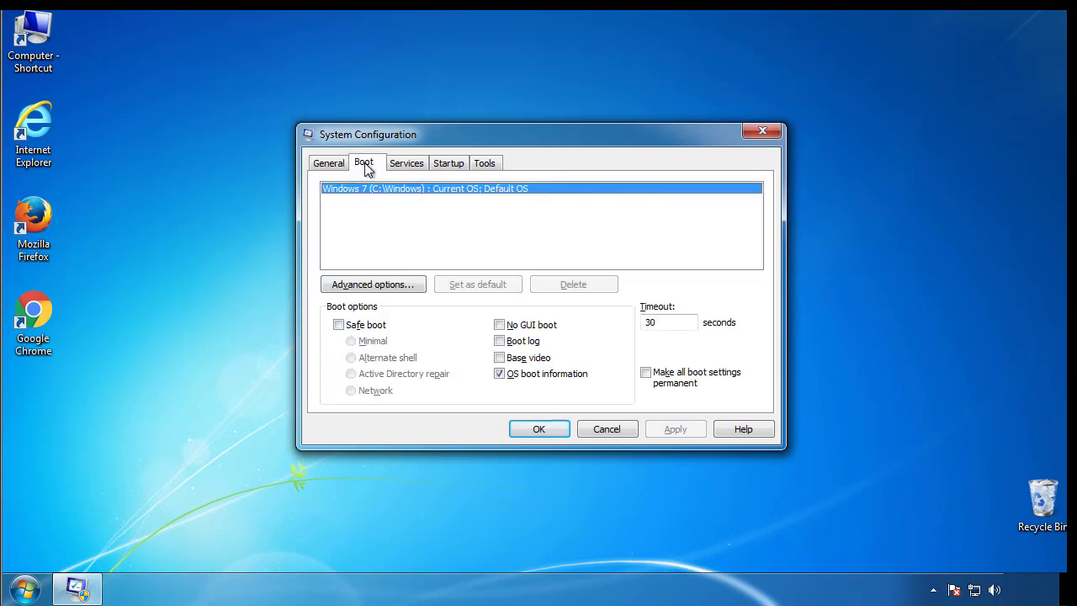
pyautogui.click(338, 325)
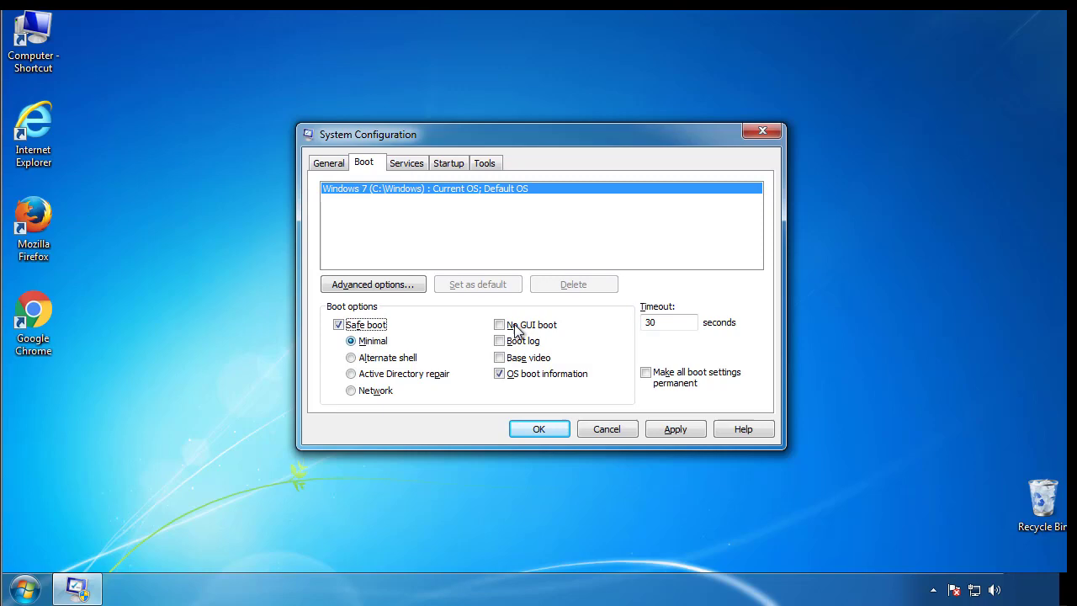
pyautogui.click(547, 431)
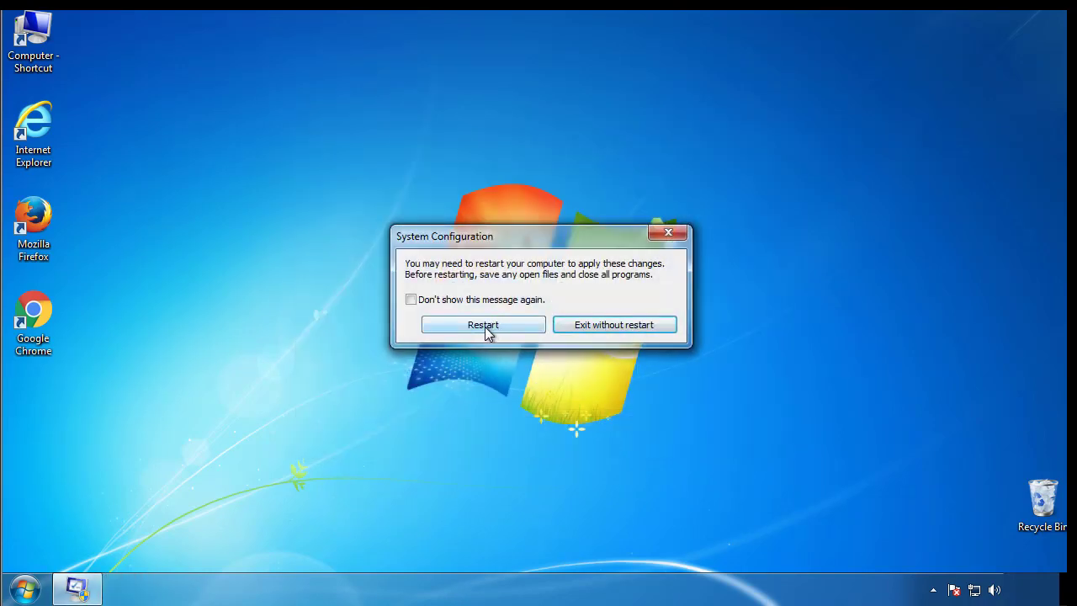
# Restart into safe mode and set Folder Options to show hidden files, folders and drives
pyautogui.click(485, 327)
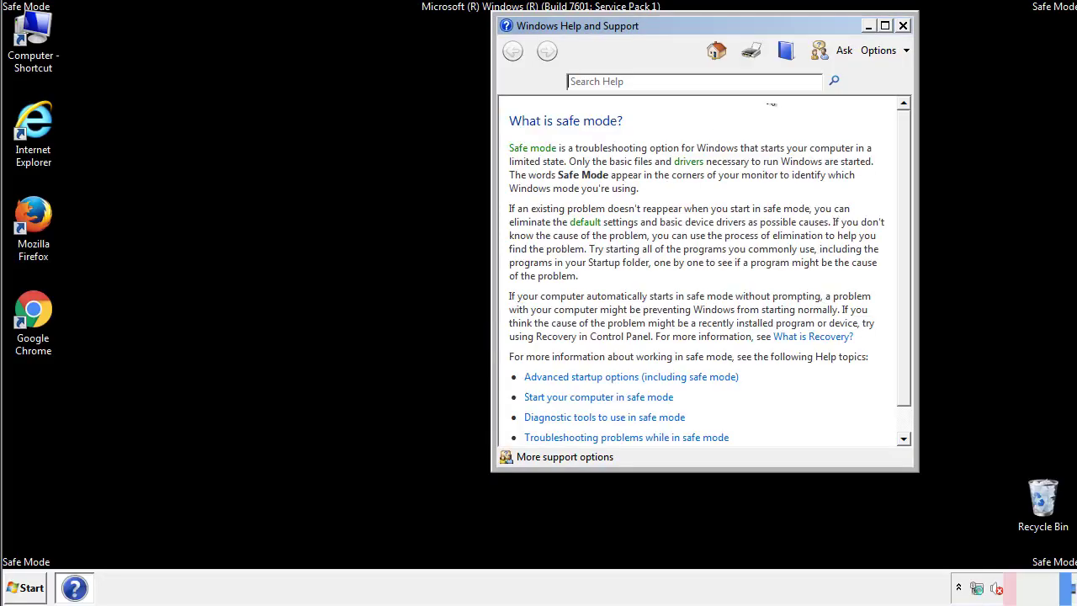
pyautogui.click(903, 25)
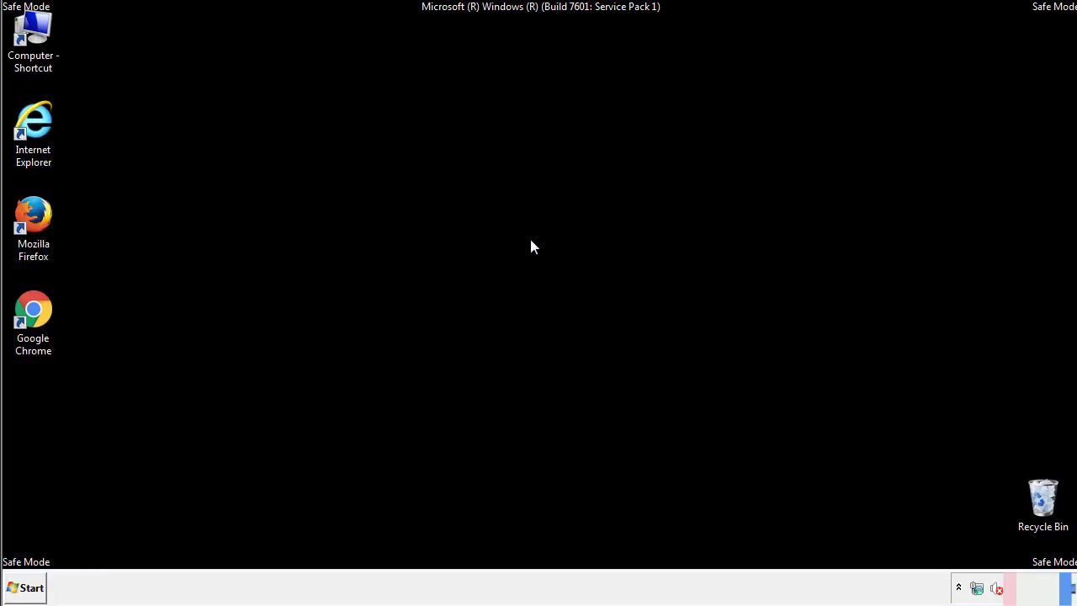
pyautogui.click(33, 586)
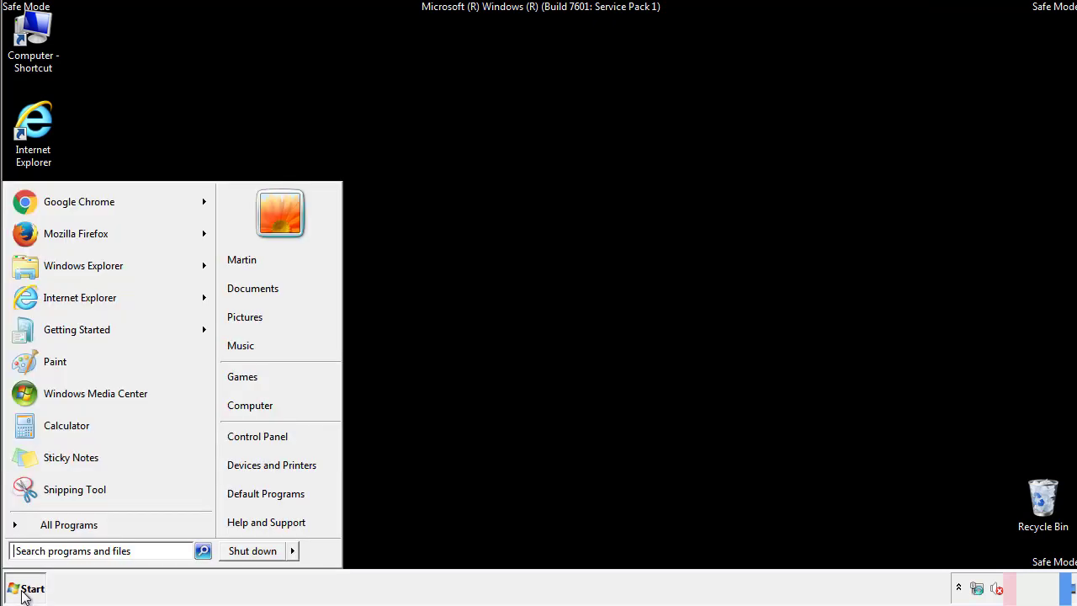
pyautogui.click(268, 435)
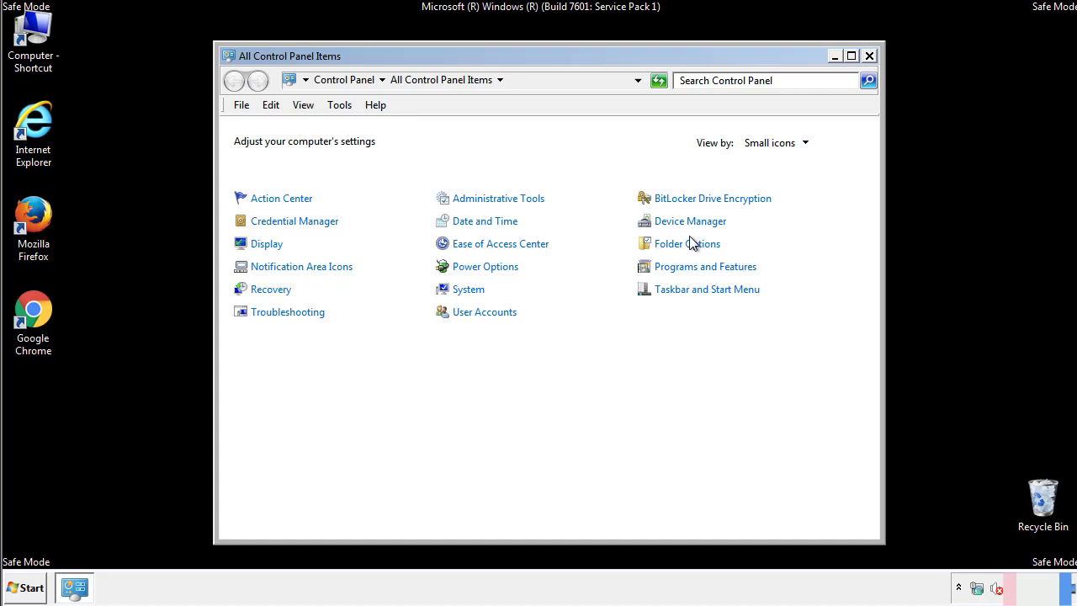
pyautogui.click(690, 243)
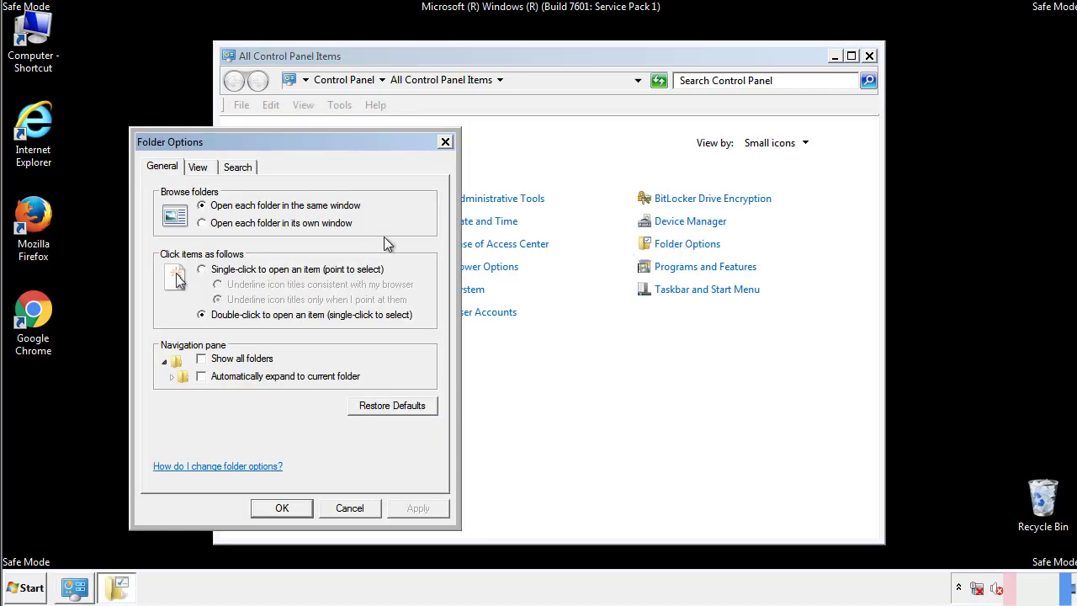
pyautogui.click(200, 169)
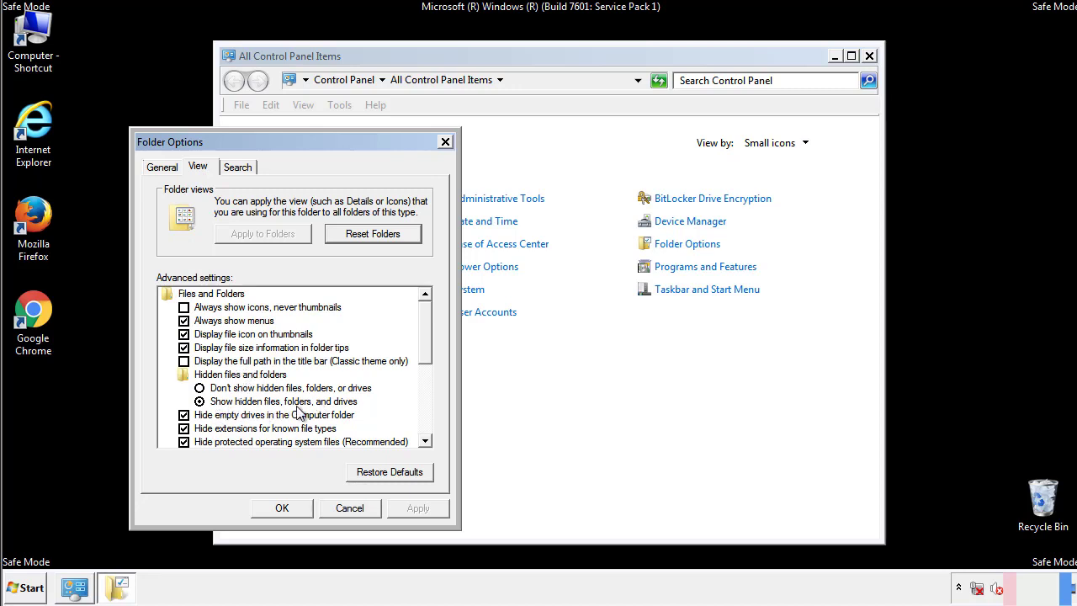
pyautogui.click(291, 506)
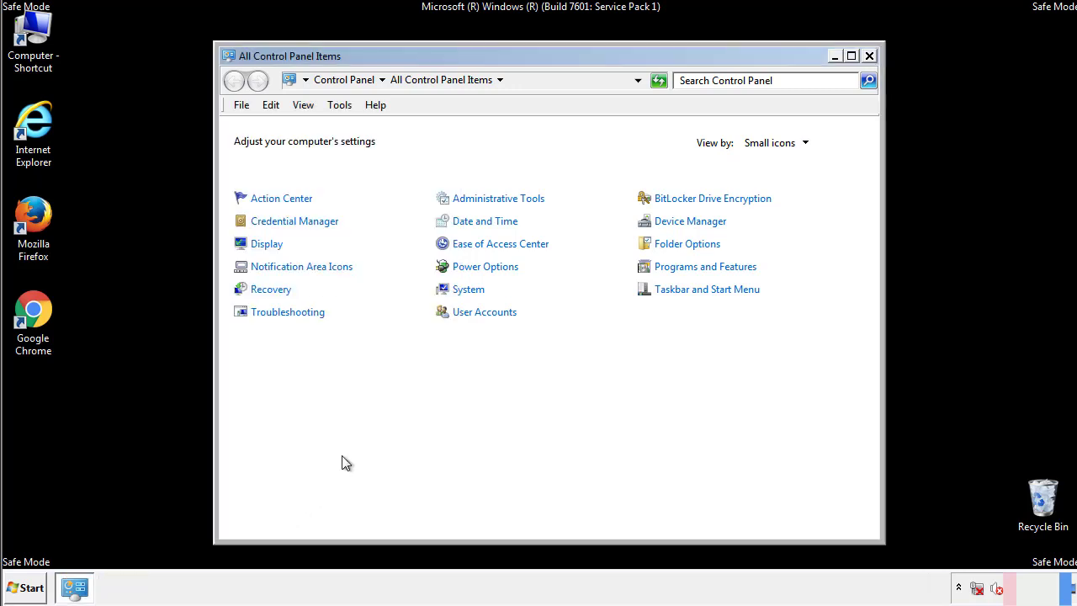
pyautogui.click(870, 55)
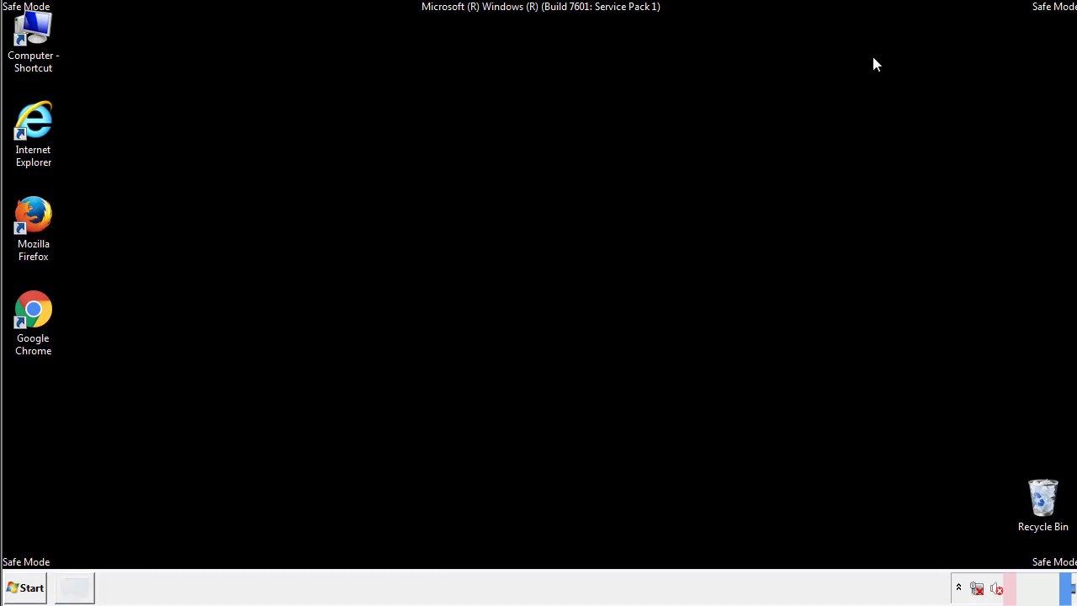
# Browse from Computer into C:\Windows and scroll down to System32
pyautogui.doubleClick(44, 29)
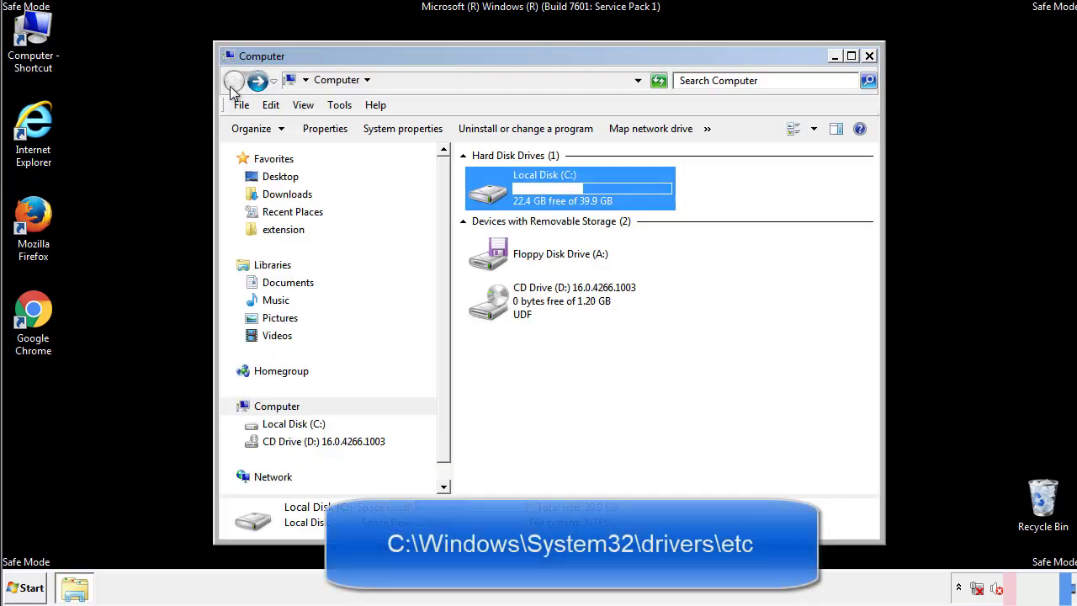
pyautogui.doubleClick(495, 193)
pyautogui.click(492, 310)
pyautogui.doubleClick(492, 308)
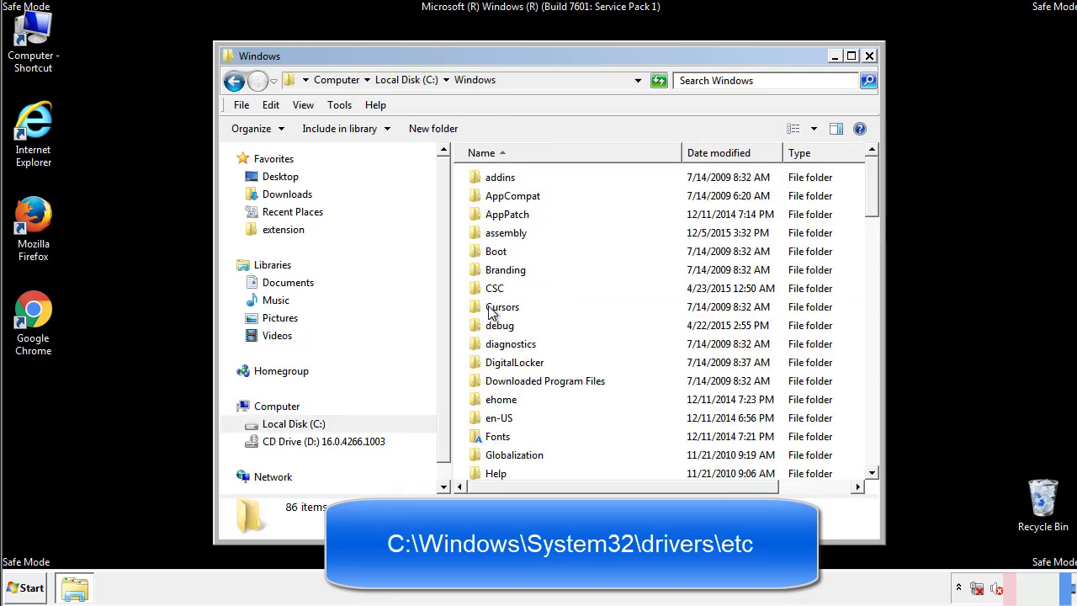
pyautogui.scroll(-2, 494, 380)
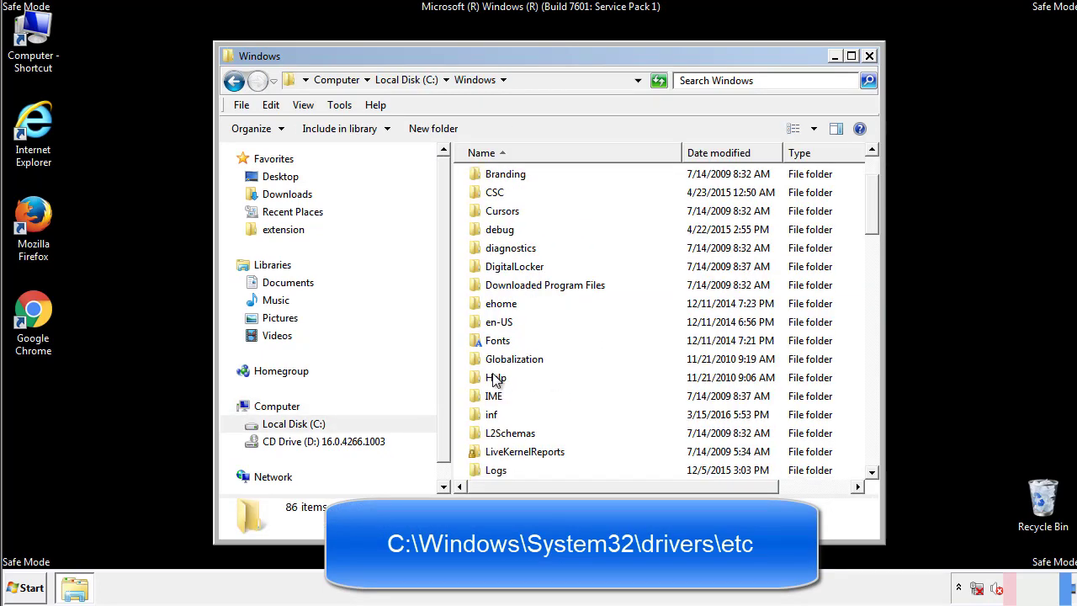
pyautogui.scroll(-2, 495, 381)
pyautogui.scroll(-2, 495, 380)
pyautogui.scroll(-3, 495, 380)
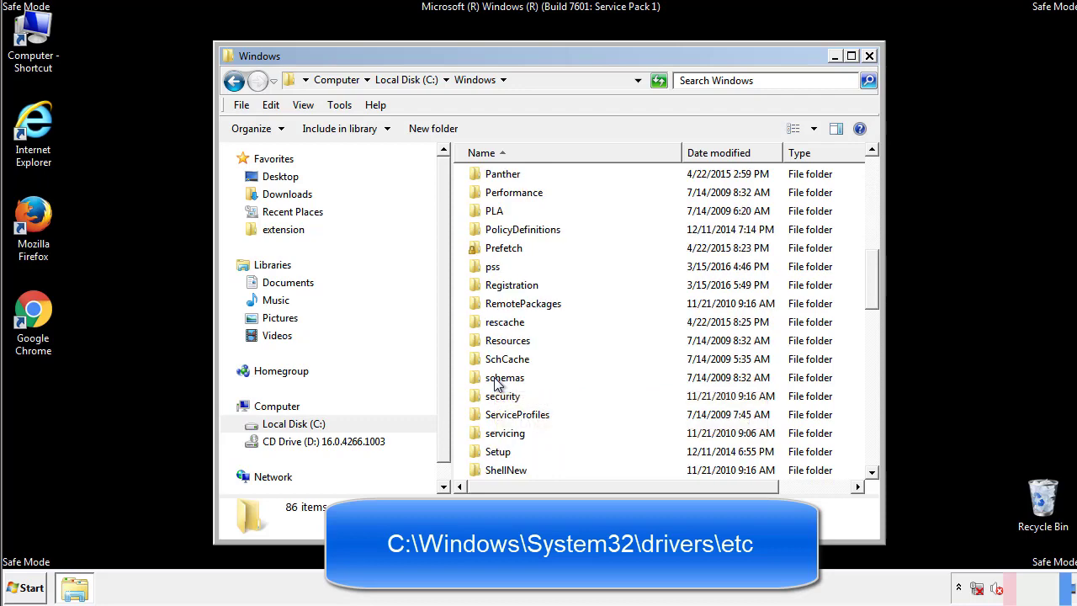
pyautogui.scroll(-2, 495, 381)
# Go through System32\drivers\etc and open the hosts file
pyautogui.doubleClick(507, 434)
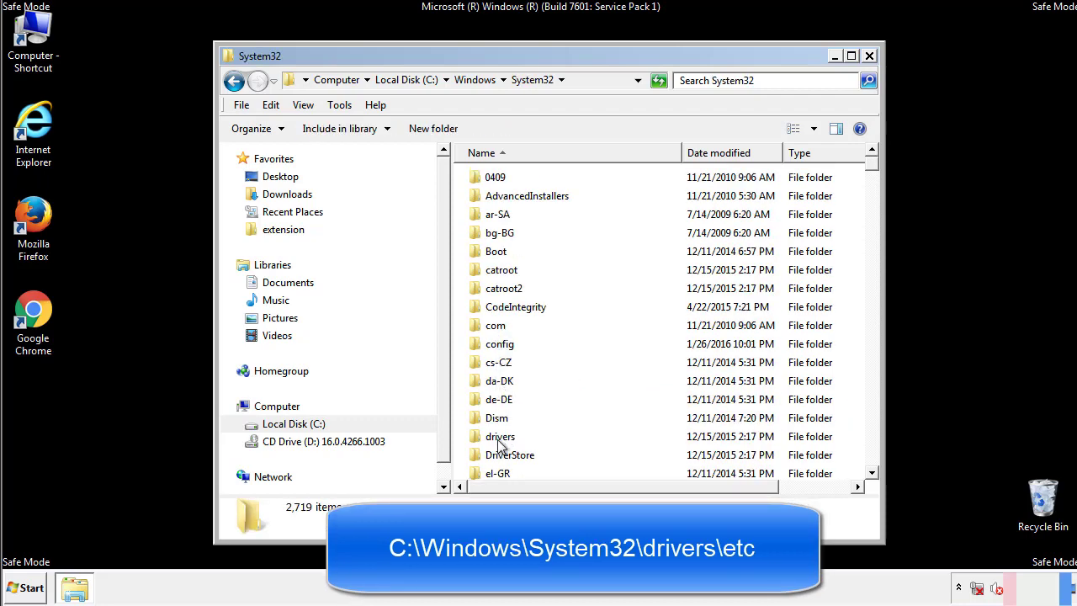
pyautogui.doubleClick(500, 439)
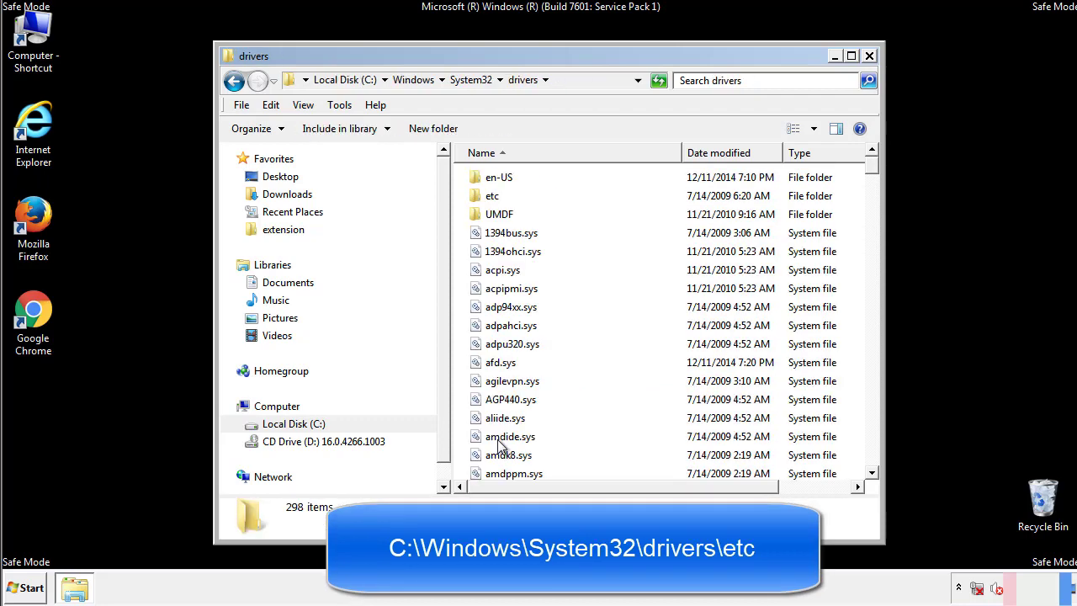
pyautogui.doubleClick(482, 200)
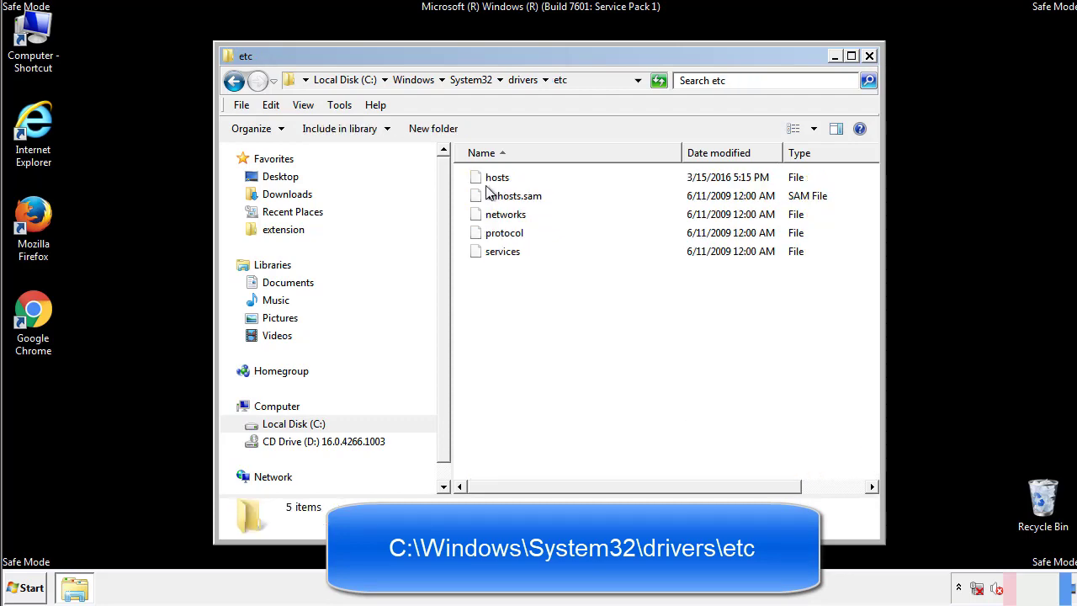
pyautogui.doubleClick(489, 179)
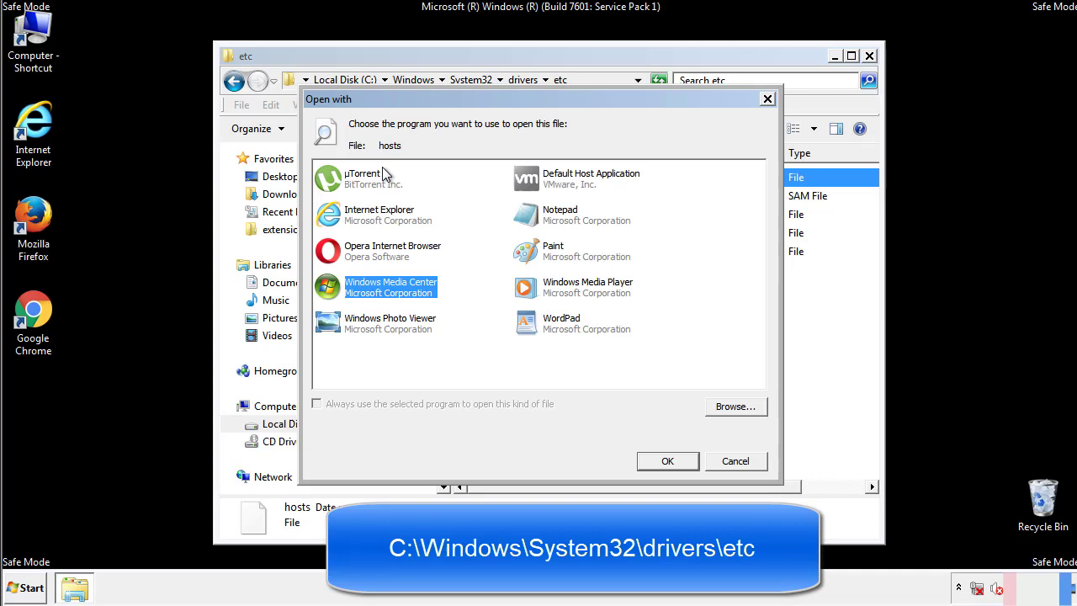
# Open the hosts file in Notepad with its window fully on screen
pyautogui.click(546, 220)
pyautogui.click(664, 460)
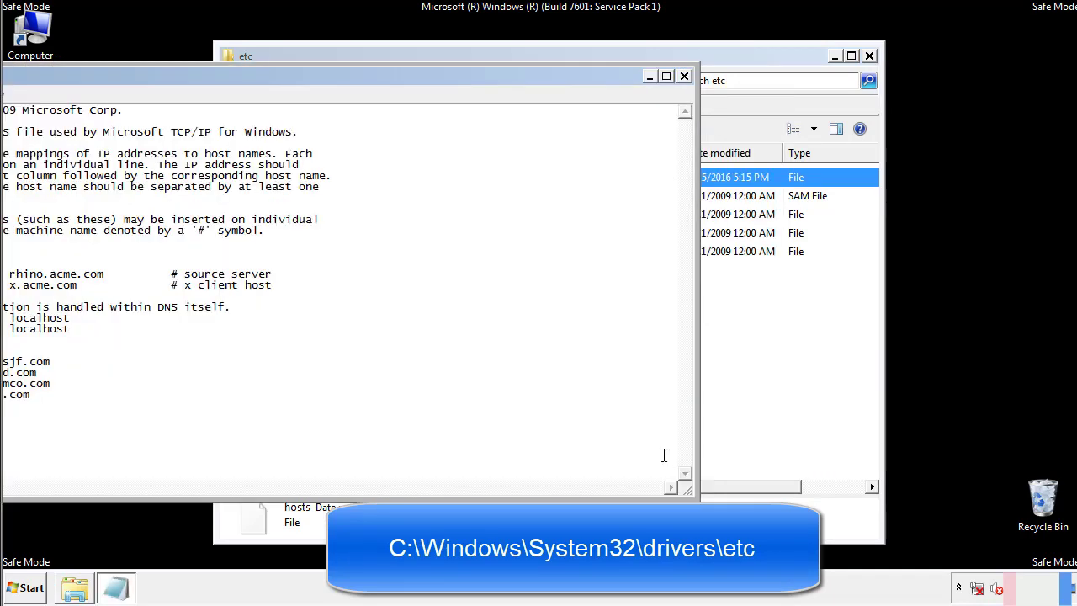
pyautogui.moveTo(440, 76); pyautogui.dragTo(686, 91)
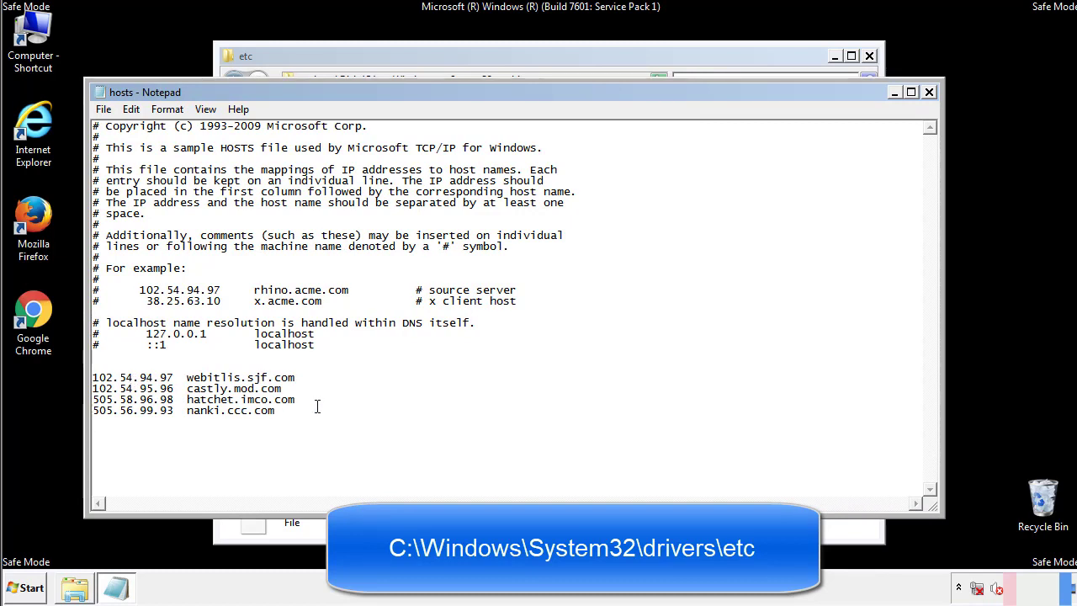
# Delete the four extra host entries at the end, save hosts, and close the etc window
pyautogui.moveTo(301, 413); pyautogui.dragTo(93, 376)
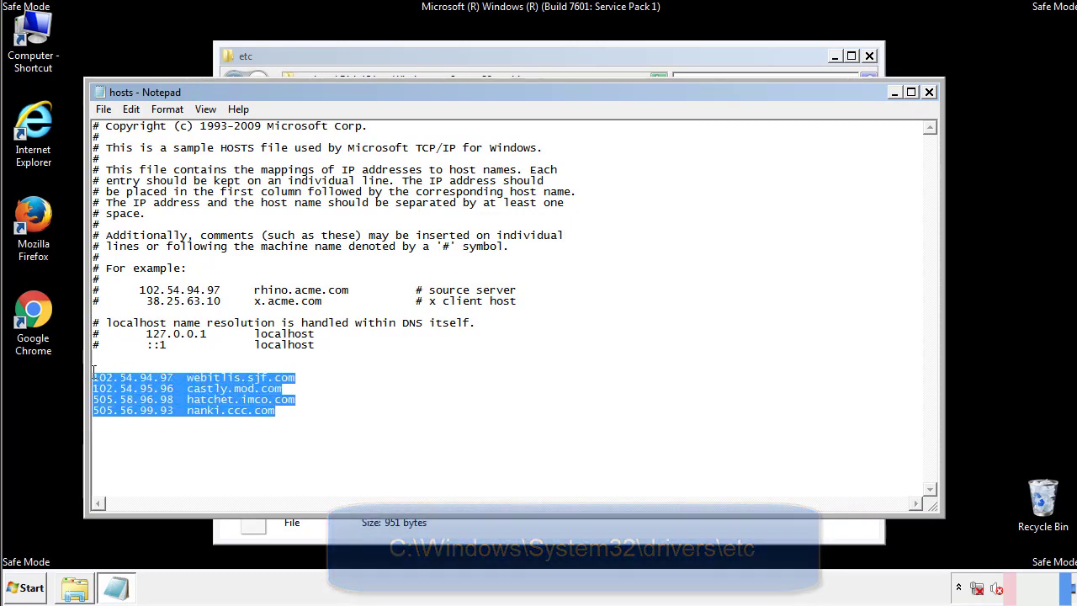
pyautogui.press('Delete')
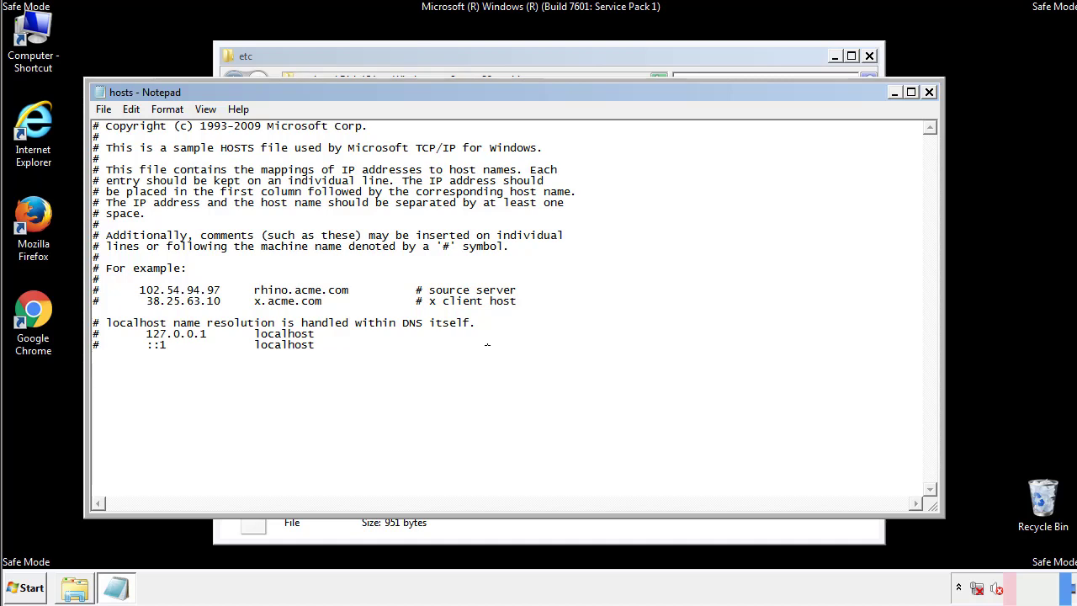
pyautogui.click(930, 93)
pyautogui.click(475, 308)
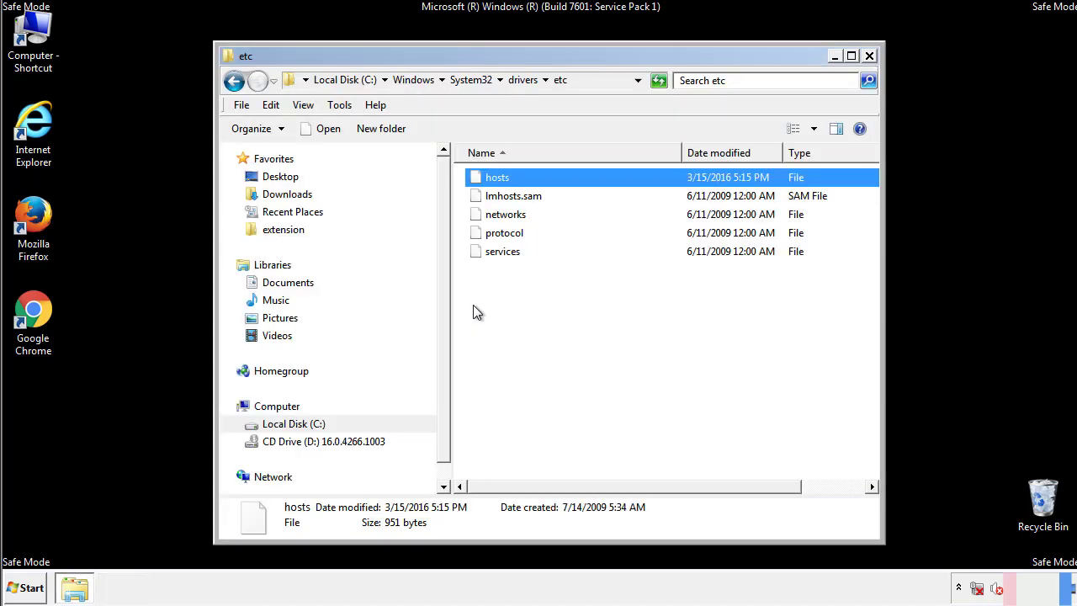
pyautogui.click(473, 305)
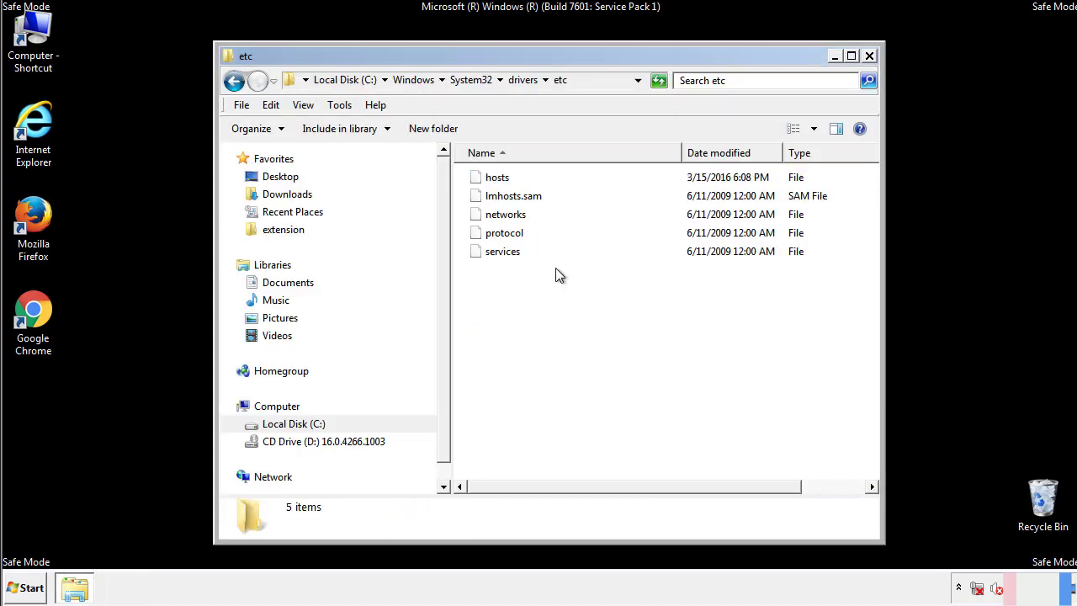
pyautogui.click(869, 56)
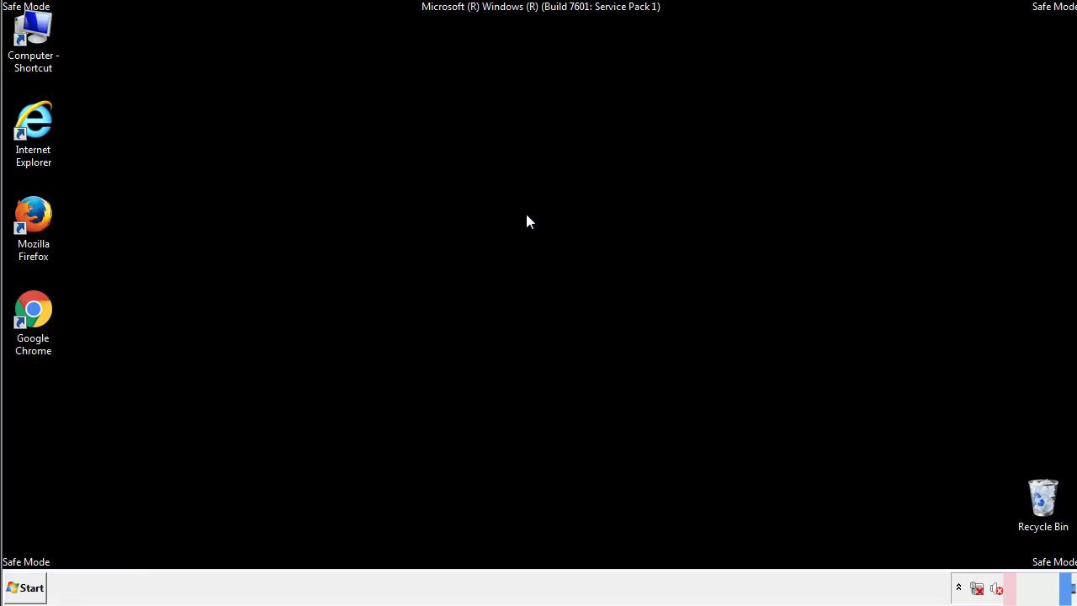
# Open the Startup folder from Start > All Programs
pyautogui.click(32, 589)
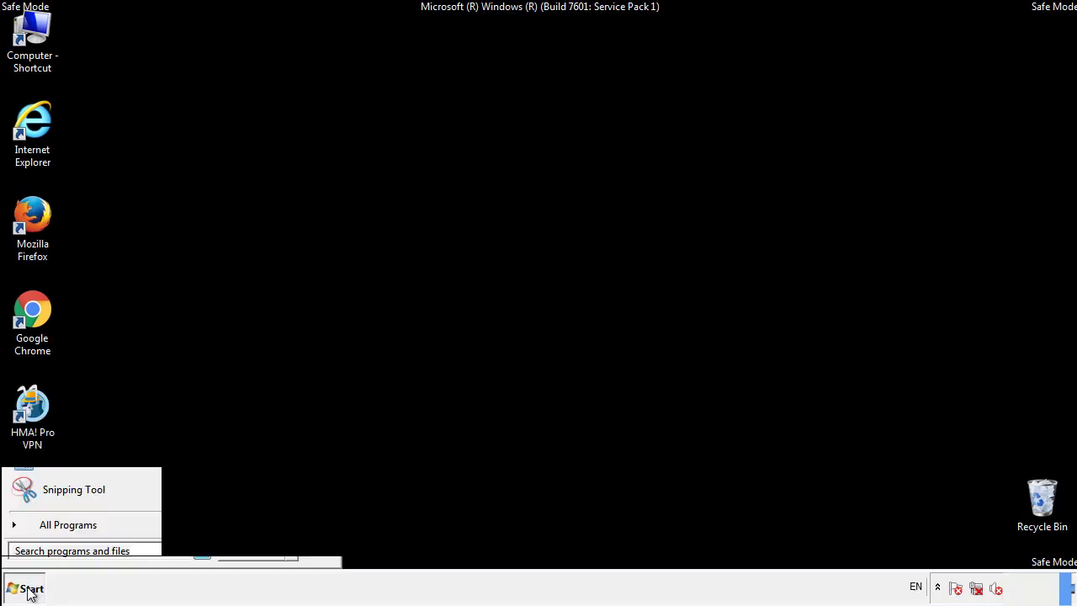
pyautogui.click(48, 528)
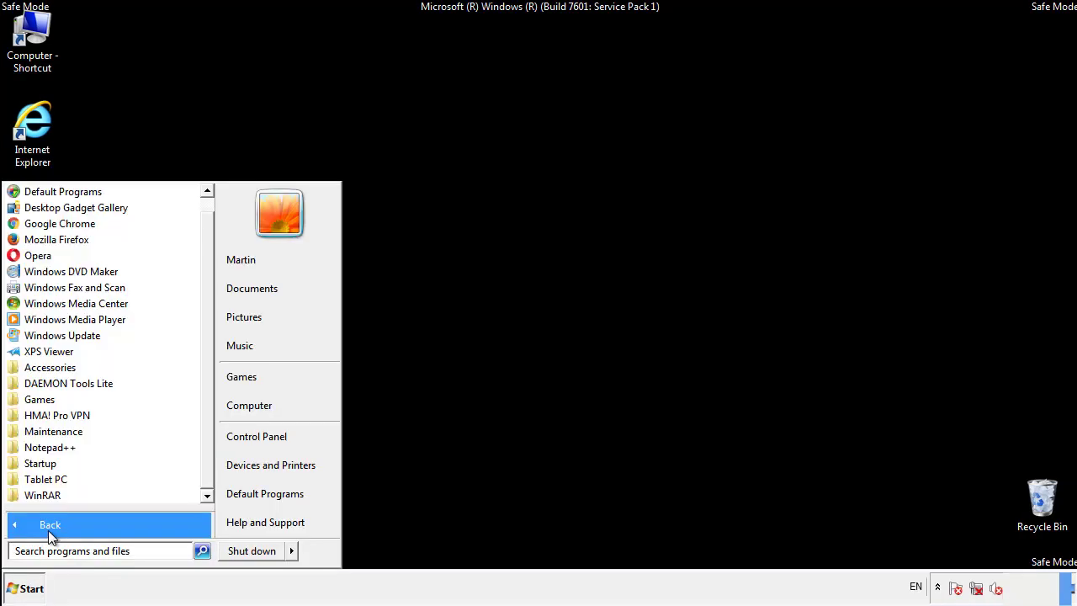
pyautogui.rightClick(43, 465)
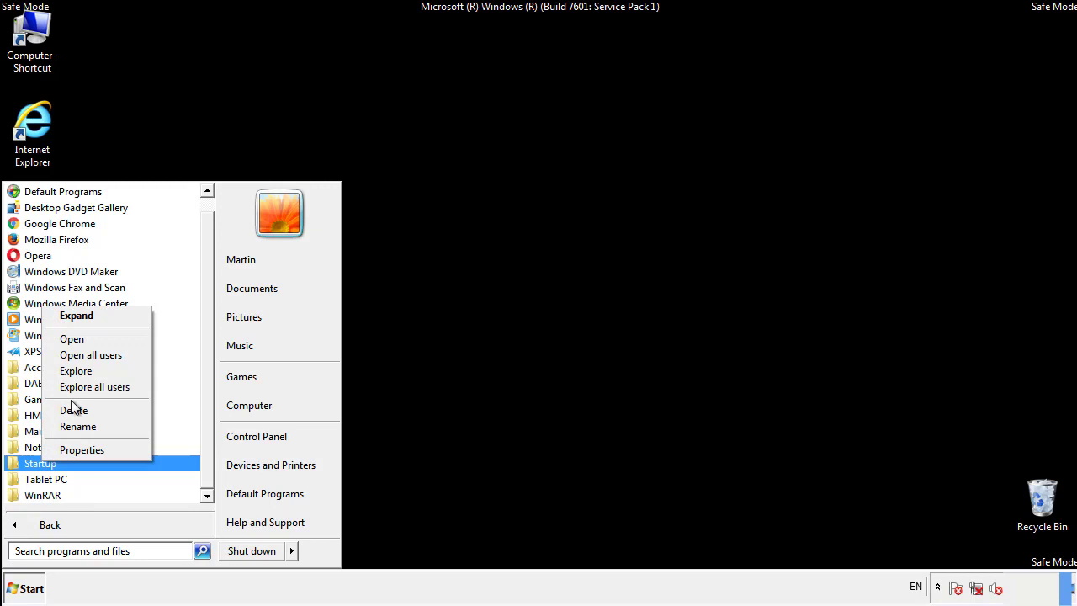
pyautogui.click(81, 338)
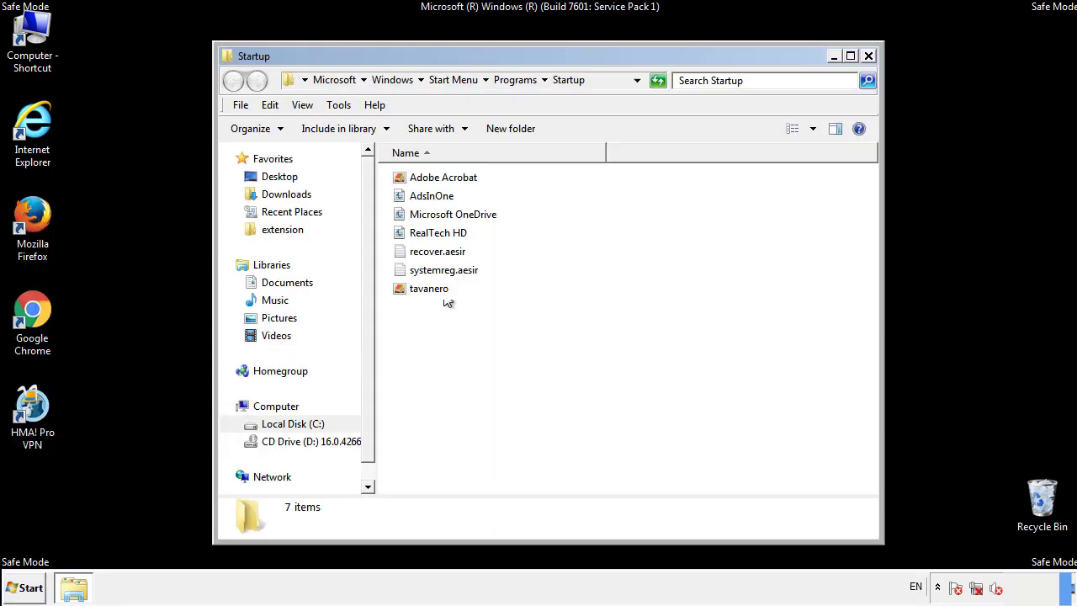
# Delete AdsInOne, recover.aesir, systemreg.aesir and tavanero from Startup, then close the folder
pyautogui.click(439, 199)
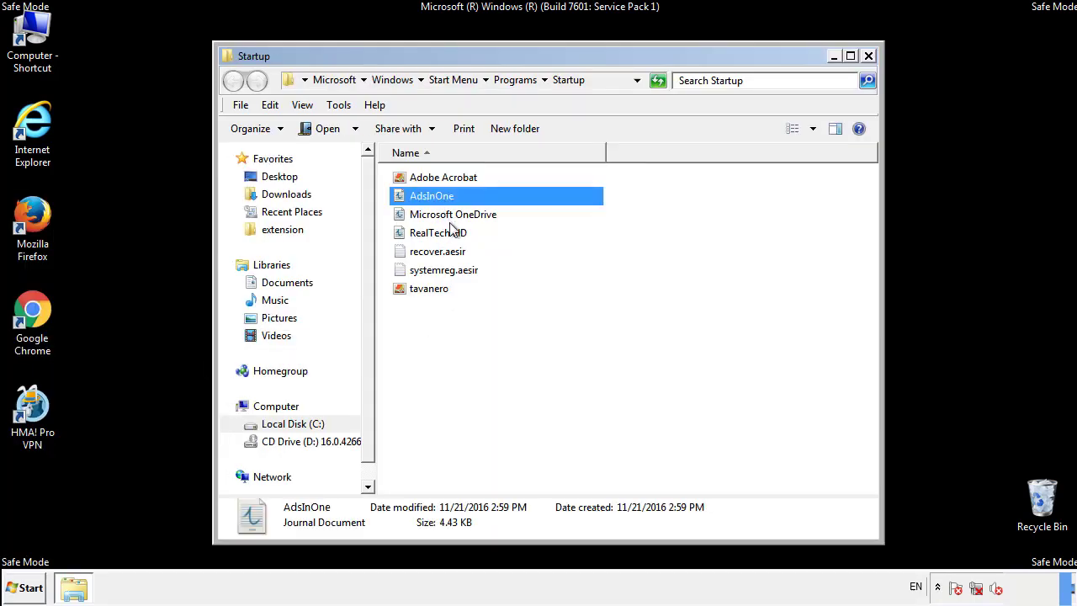
pyautogui.keyDown('ctrl'); pyautogui.click(438, 253); pyautogui.keyUp('ctrl')
pyautogui.keyDown('ctrl'); pyautogui.click(446, 270); pyautogui.keyUp('ctrl')
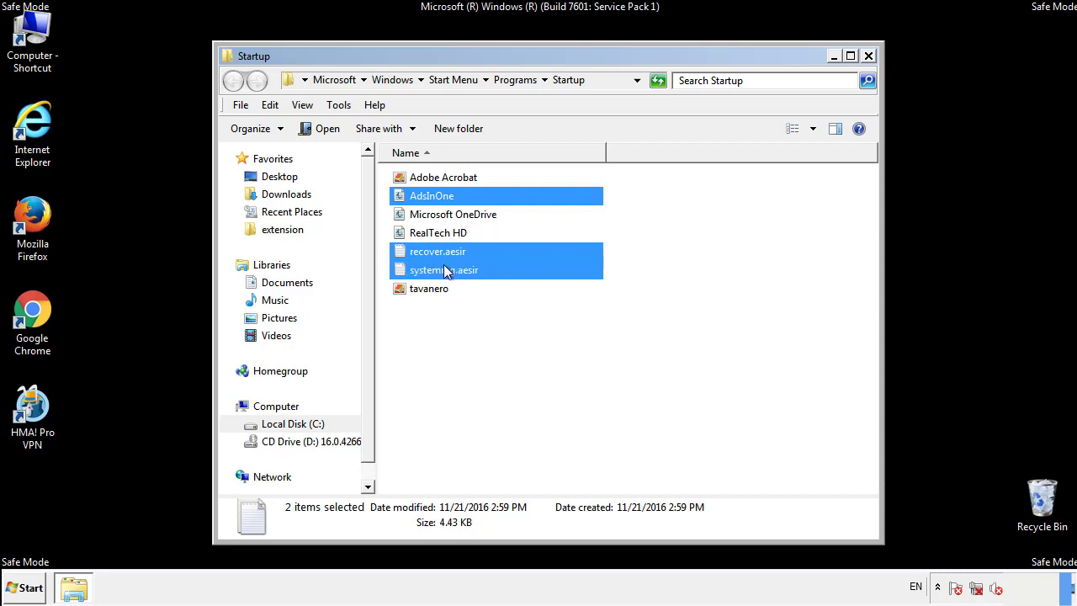
pyautogui.keyDown('ctrl'); pyautogui.click(430, 287); pyautogui.keyUp('ctrl')
pyautogui.rightClick(426, 290)
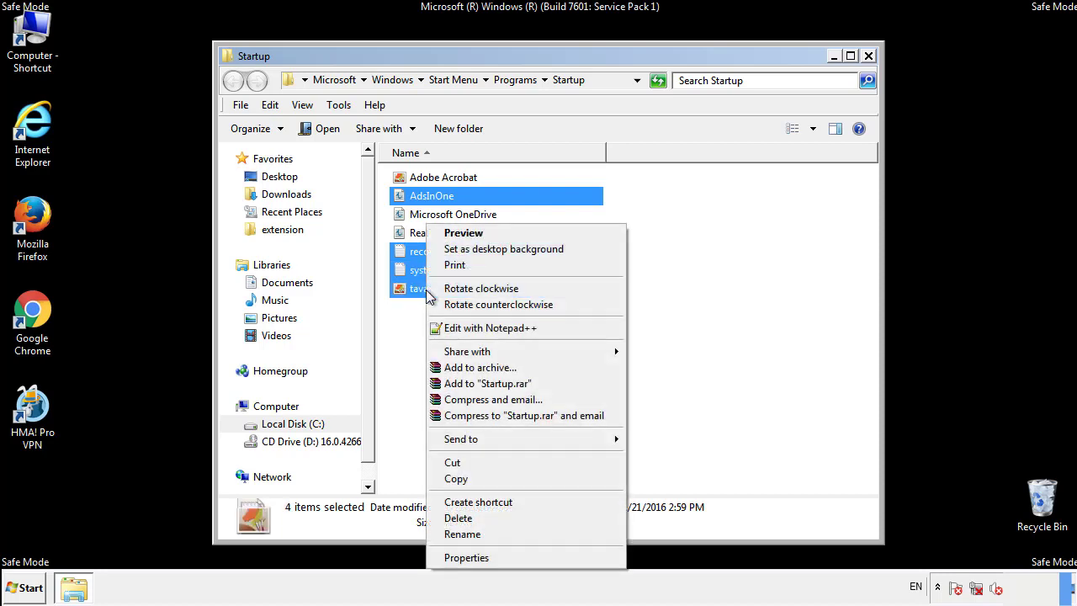
pyautogui.click(454, 517)
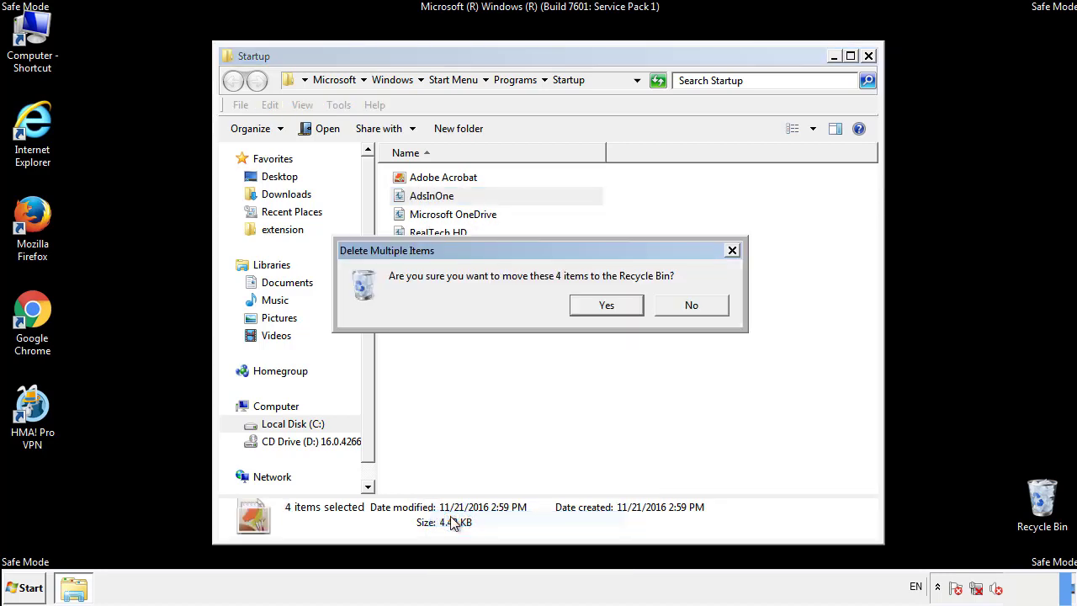
pyautogui.click(601, 305)
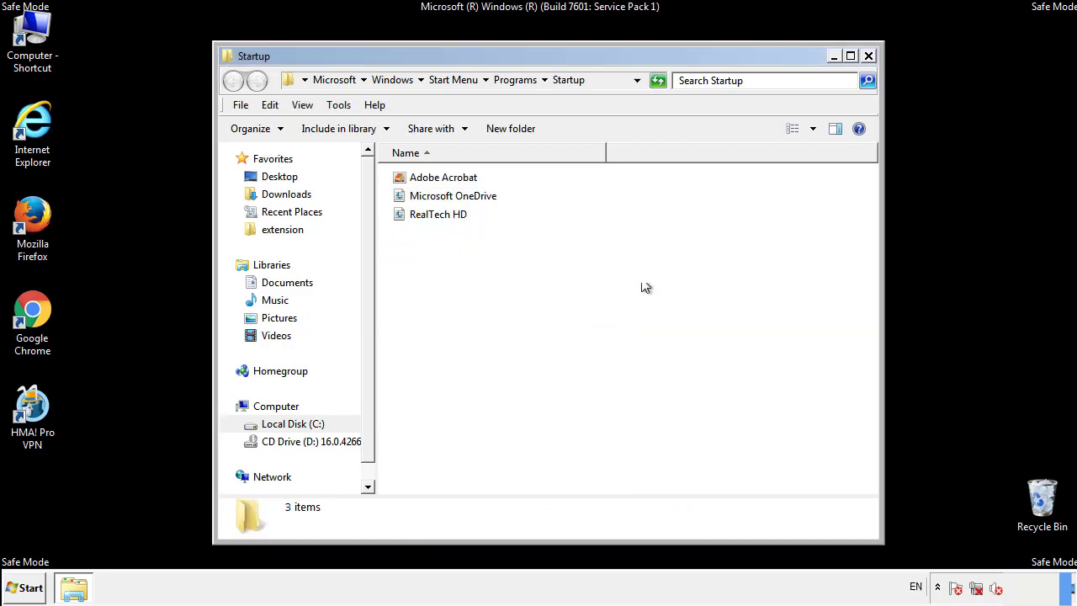
pyautogui.click(871, 68)
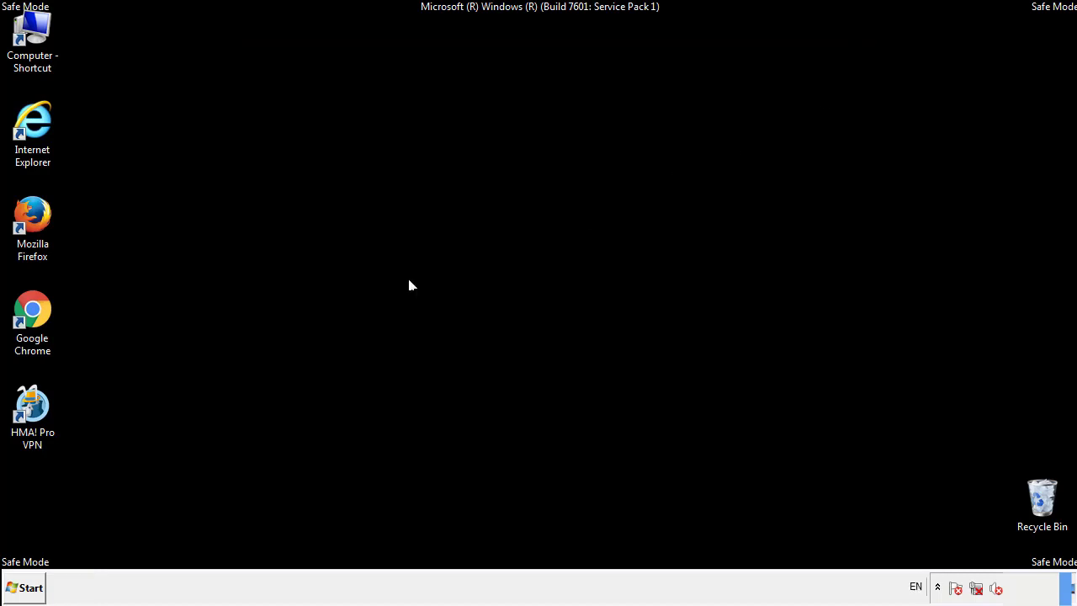
# Launch Registry Editor by searching 'regedit' from Start
pyautogui.click(25, 594)
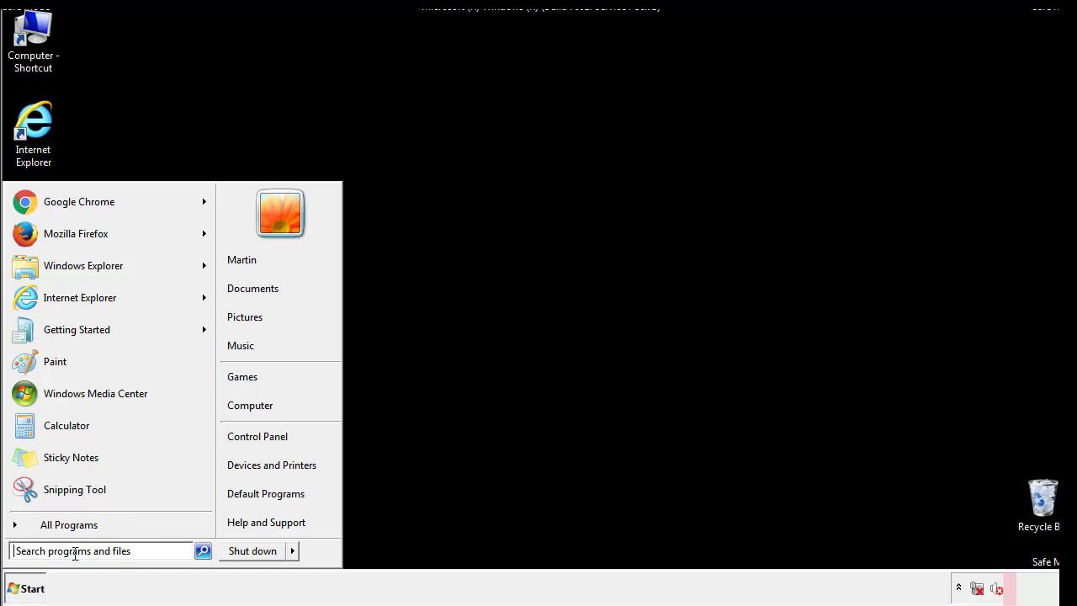
pyautogui.write('reged')
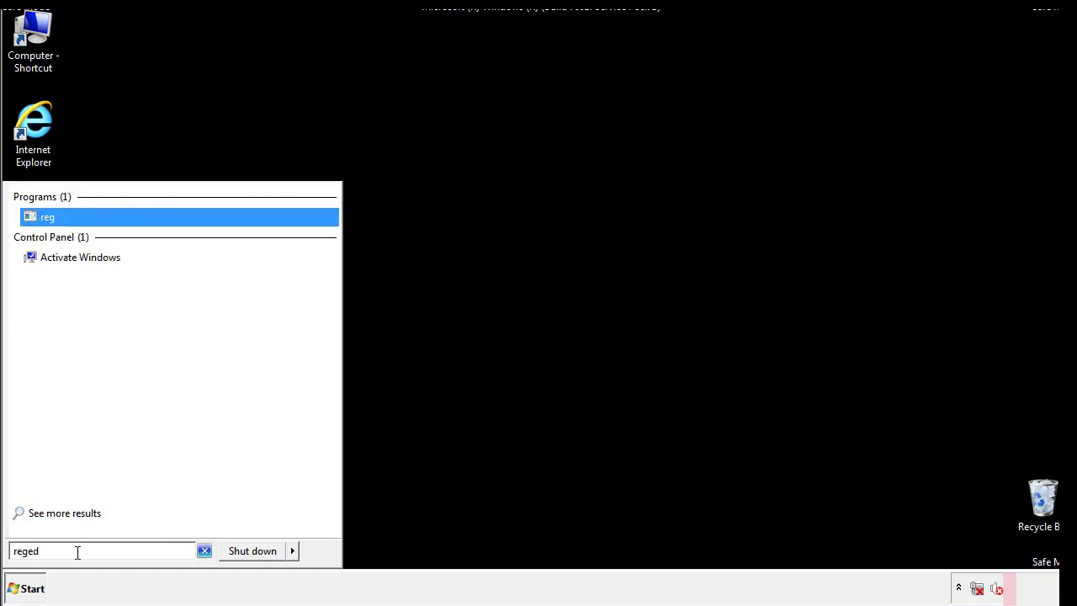
pyautogui.write('it')
pyautogui.press('Return')
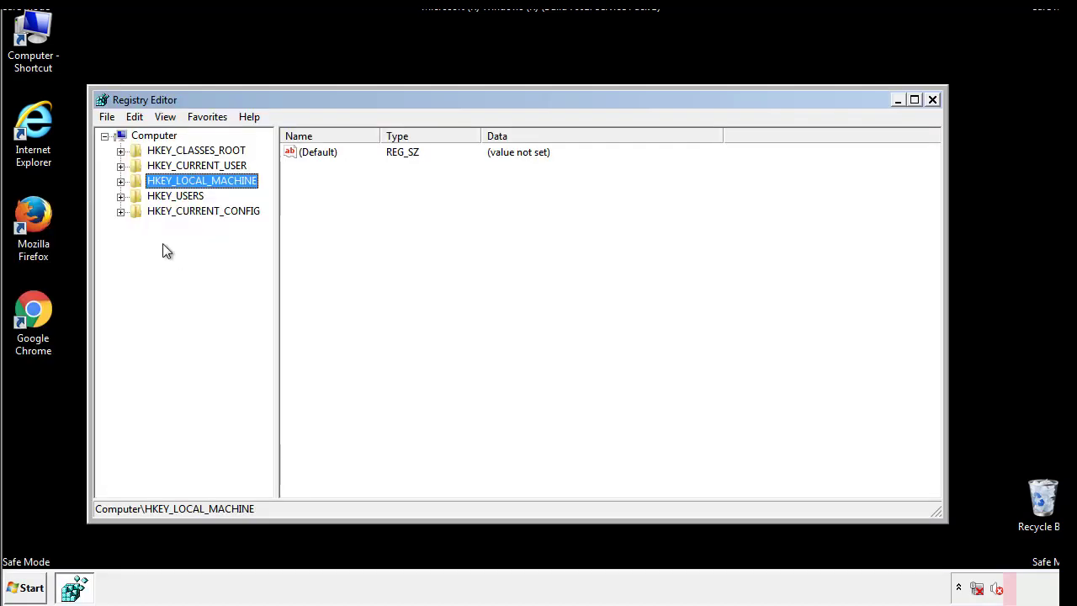
# Expand HKEY_LOCAL_MACHINE\SOFTWARE\Microsoft\Windows\CurrentVersion to reveal the Run key
pyautogui.click(120, 182)
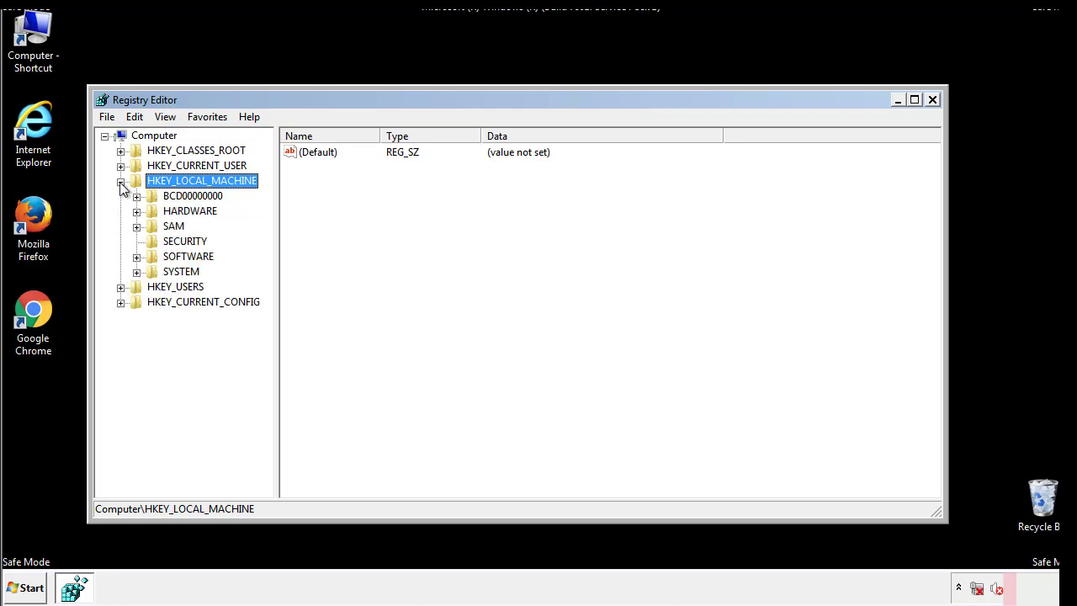
pyautogui.click(136, 257)
pyautogui.scroll(-1, 265, 248)
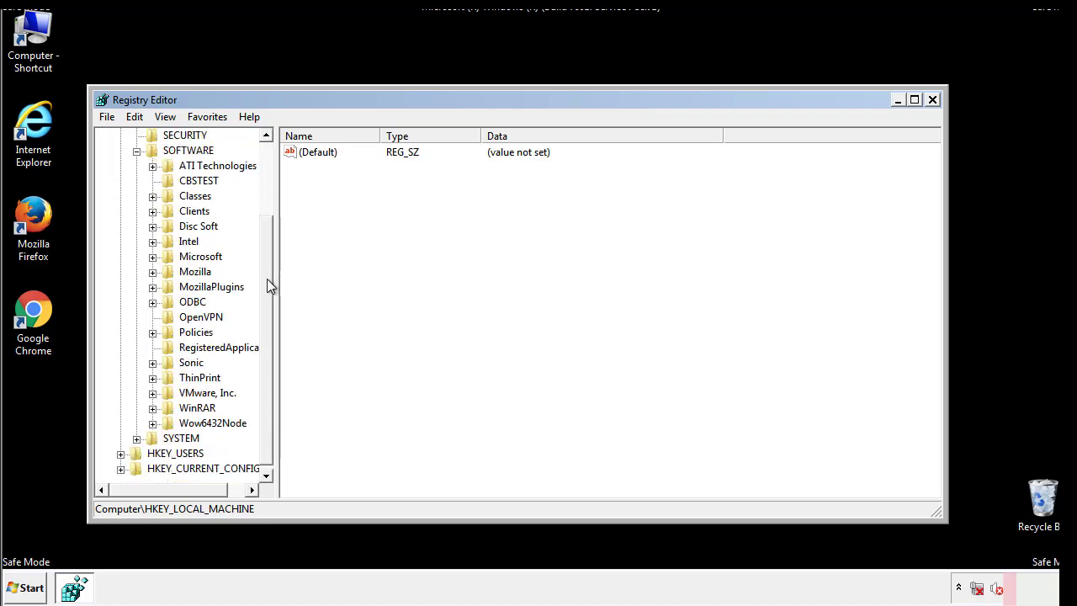
pyautogui.click(152, 256)
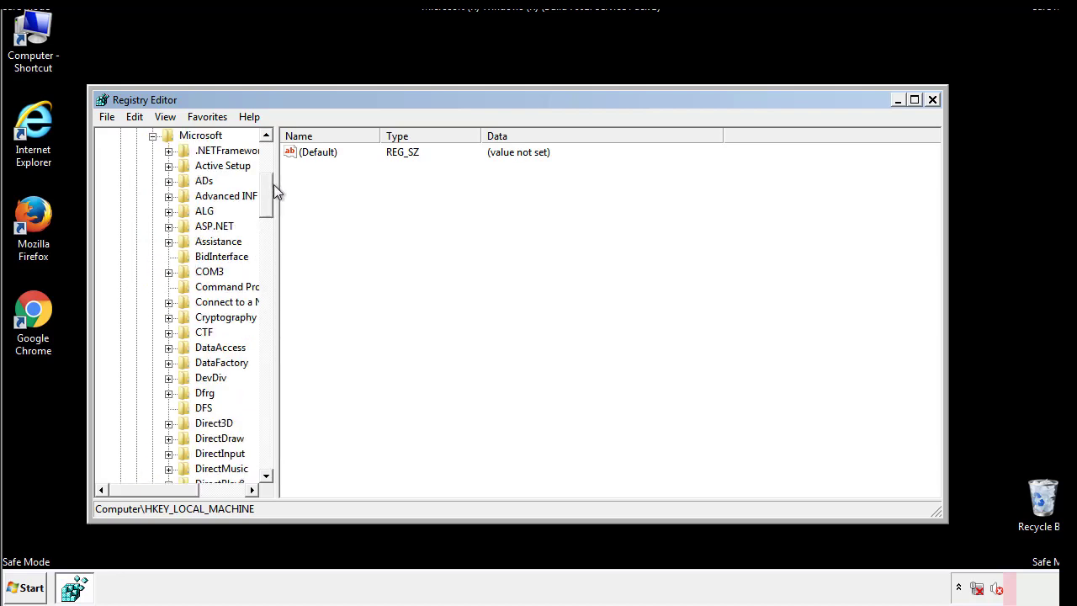
pyautogui.moveTo(265, 206)
pyautogui.mouseDown()
pyautogui.moveTo(266, 459)
pyautogui.moveTo(266, 434)
pyautogui.mouseUp()
pyautogui.click(168, 256)
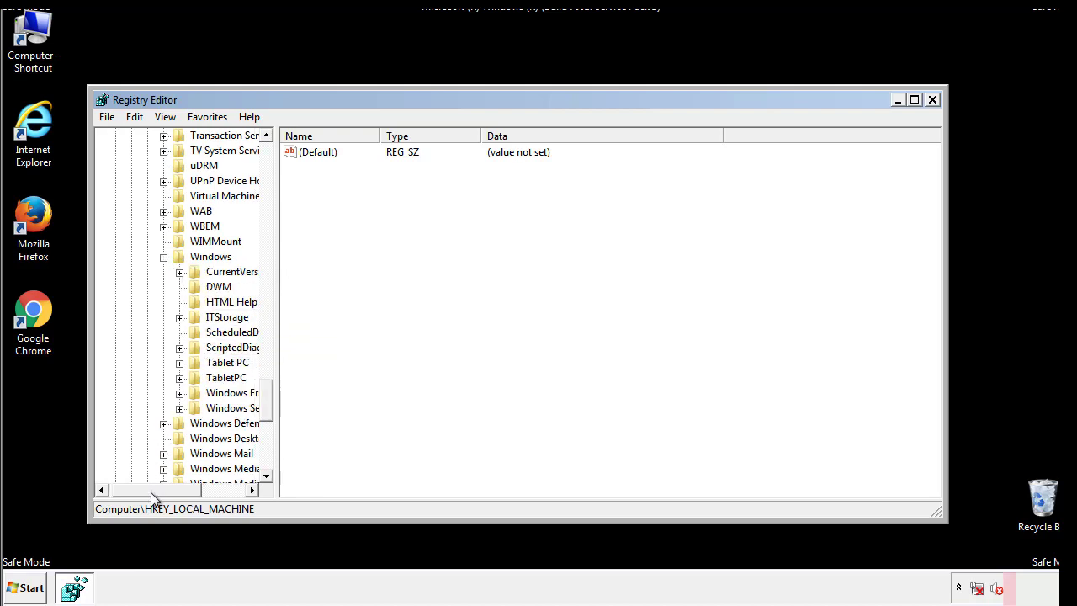
pyautogui.moveTo(151, 492); pyautogui.dragTo(171, 494)
pyautogui.click(138, 272)
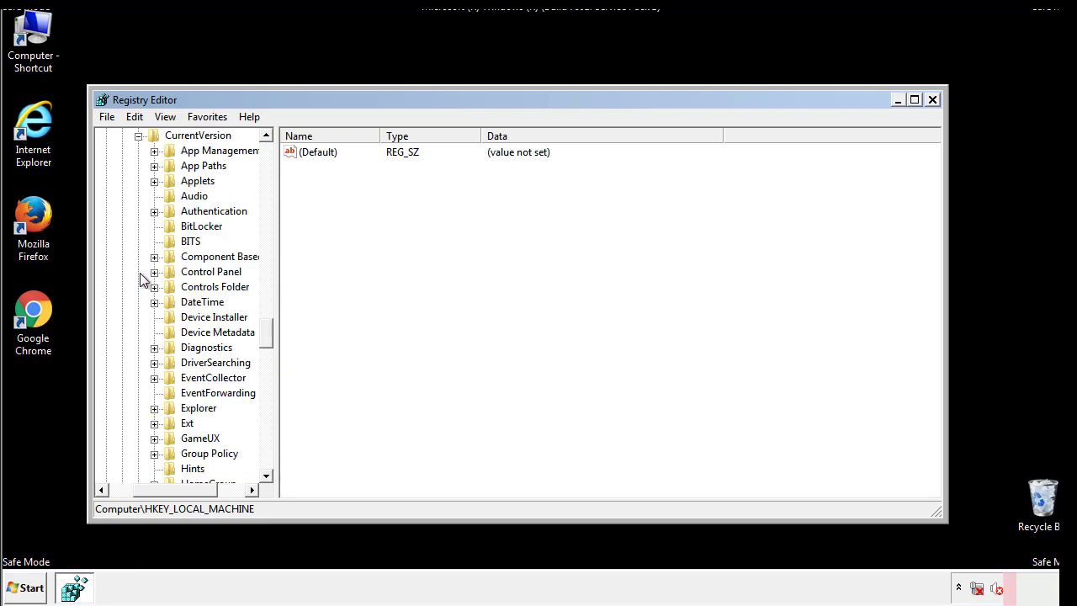
pyautogui.moveTo(274, 333); pyautogui.dragTo(266, 388)
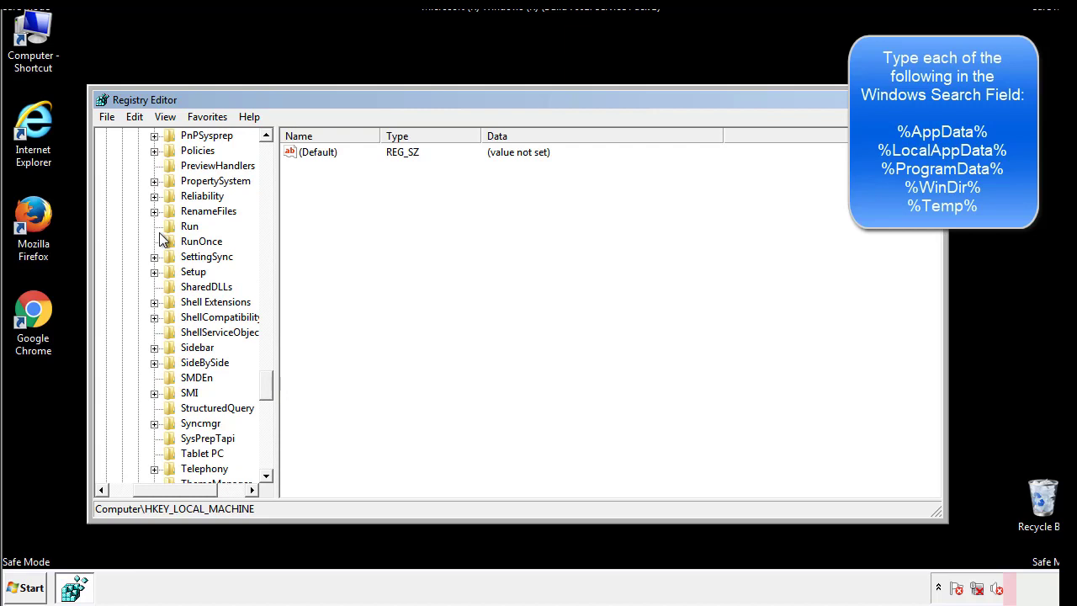
# Delete the tappi.loc value from the HKLM Run key and scroll the tree back up
pyautogui.click(178, 228)
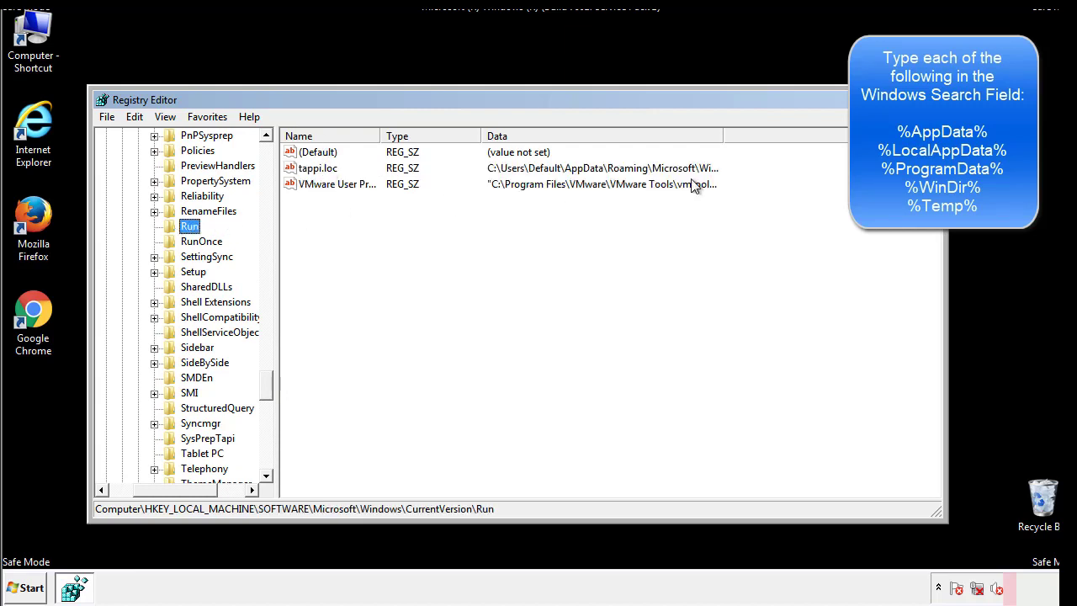
pyautogui.click(321, 172)
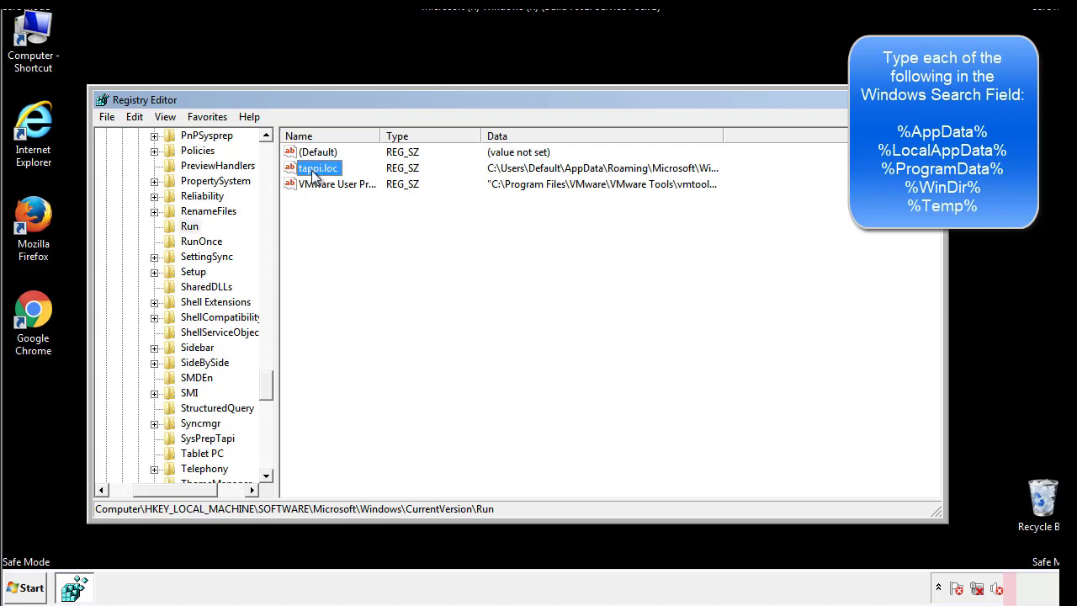
pyautogui.rightClick(311, 171)
pyautogui.click(336, 219)
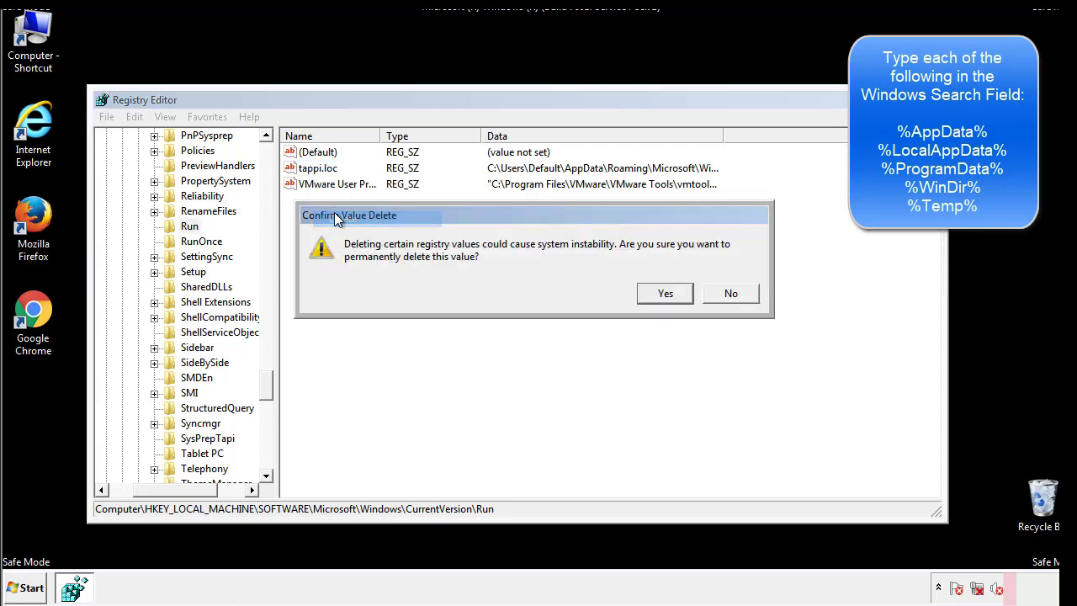
pyautogui.click(656, 295)
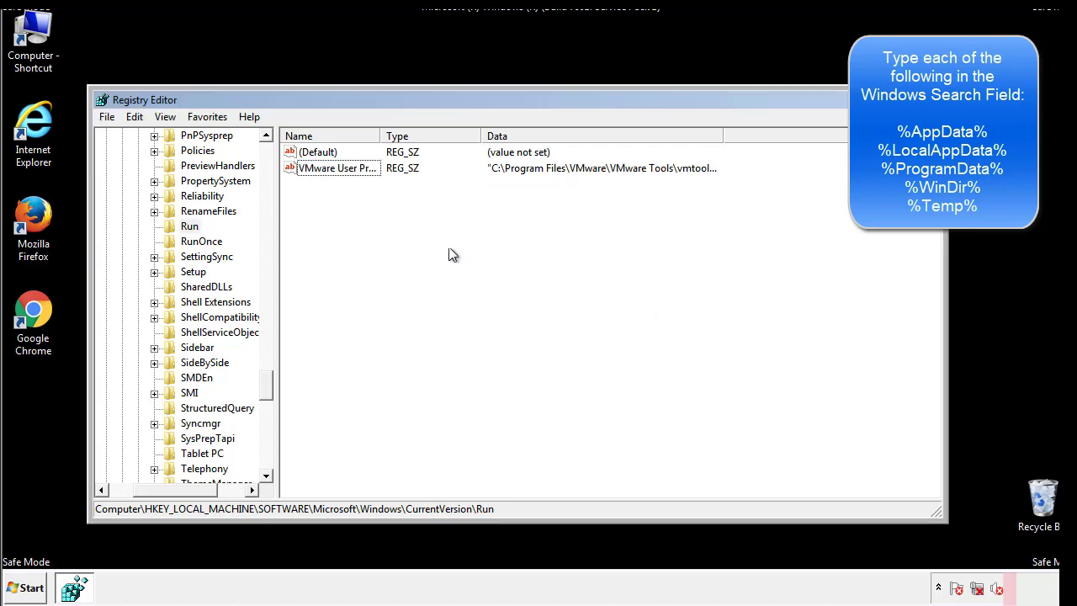
pyautogui.moveTo(265, 383); pyautogui.dragTo(266, 461)
pyautogui.moveTo(202, 490); pyautogui.dragTo(131, 501)
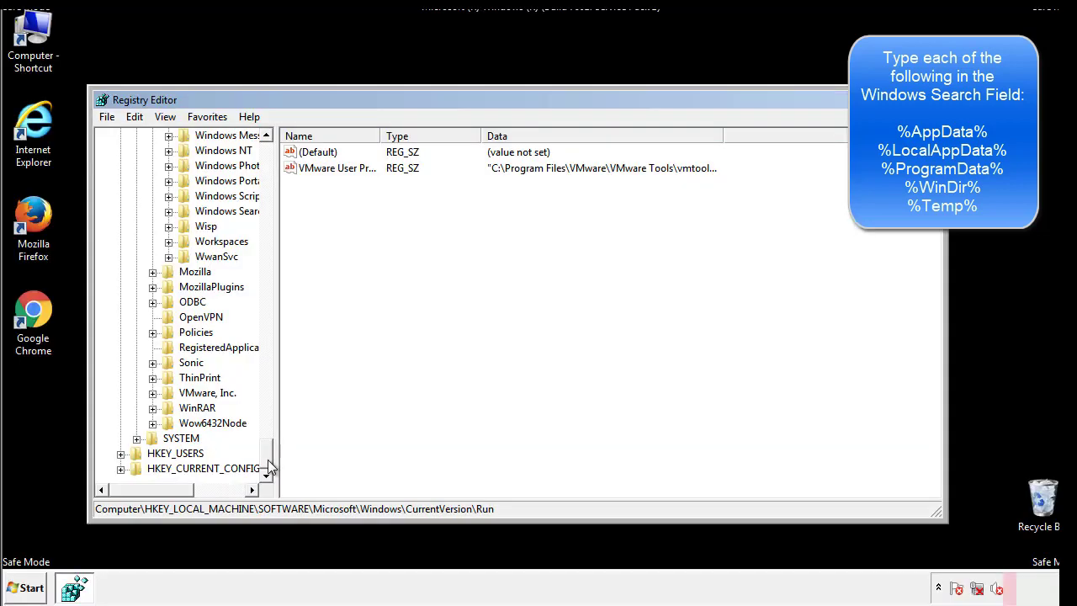
pyautogui.moveTo(266, 462); pyautogui.dragTo(276, 166)
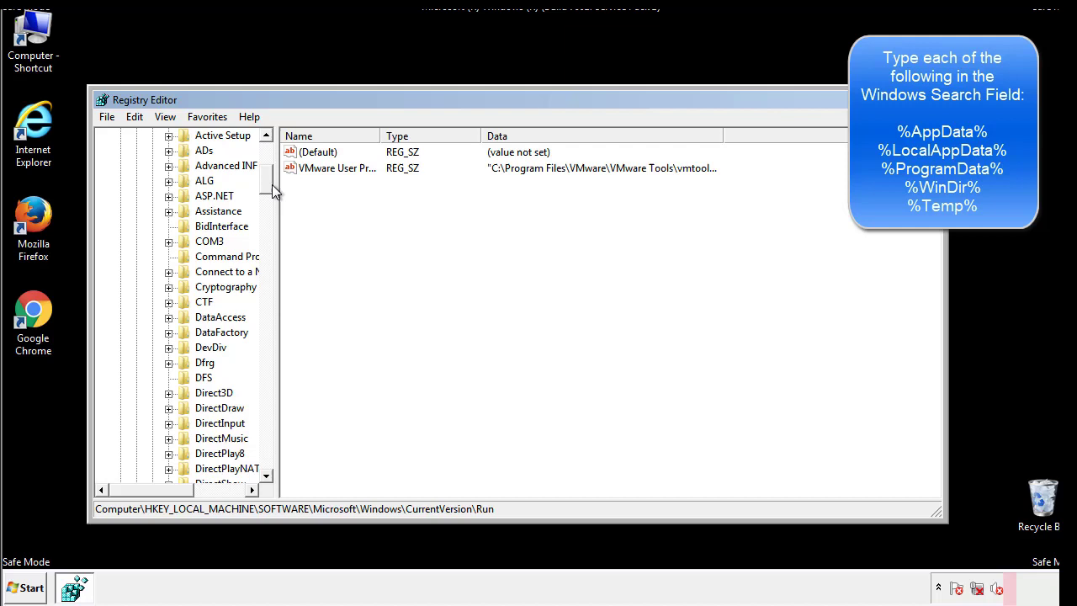
# Collapse HKLM and expand HKEY_CURRENT_USER\Software\Microsoft\Windows\CurrentVersion
pyautogui.click(121, 181)
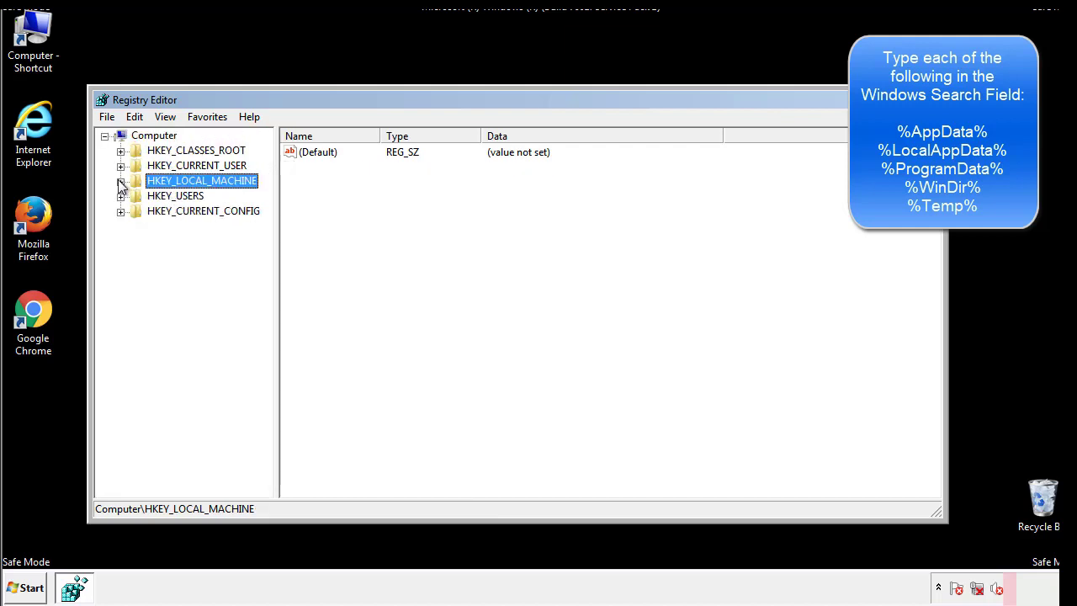
pyautogui.click(121, 166)
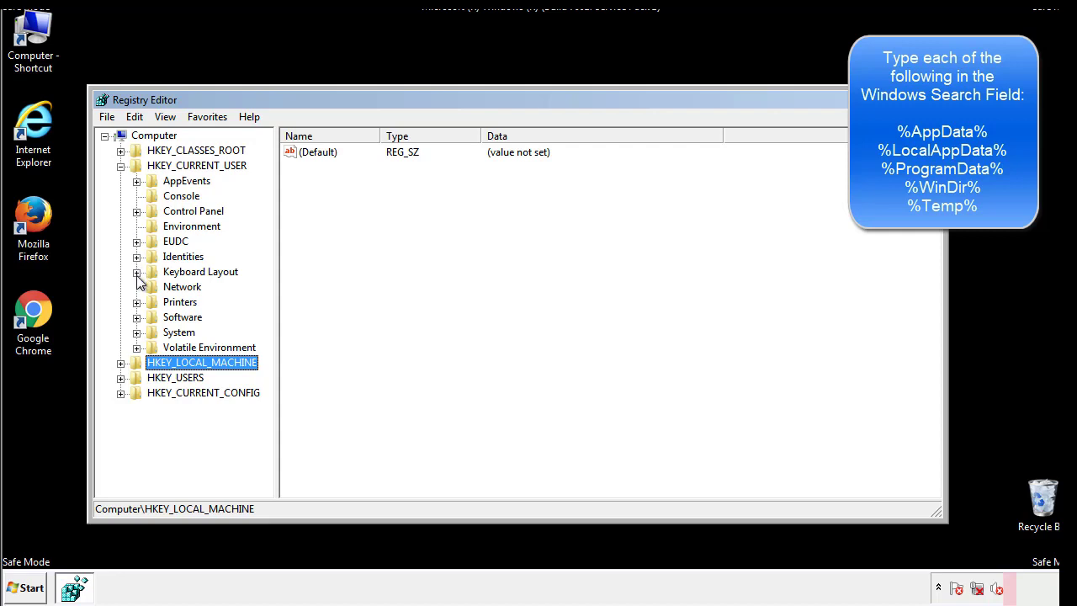
pyautogui.click(137, 318)
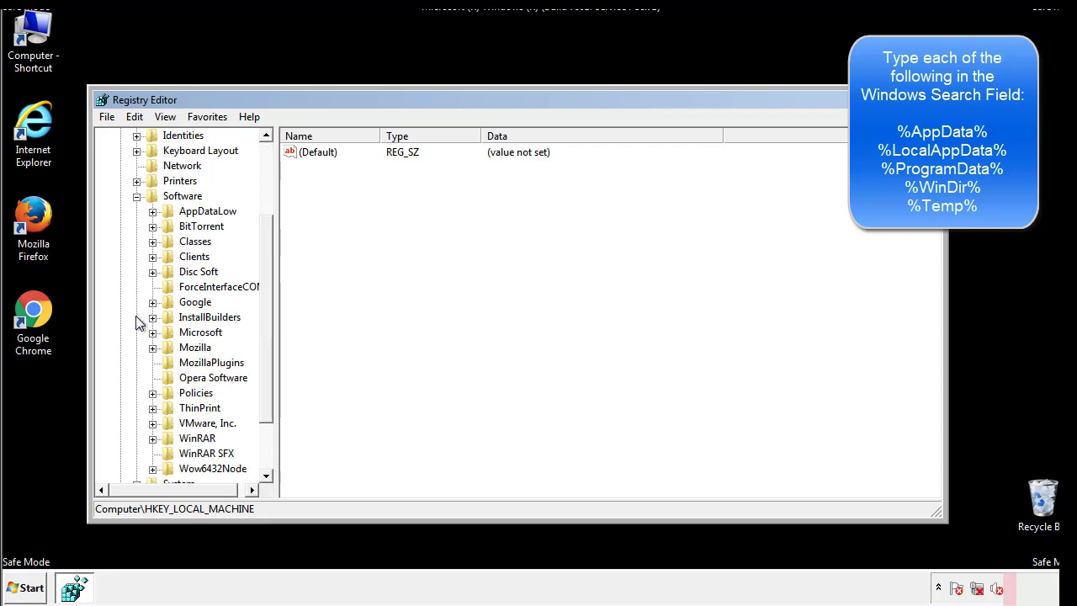
pyautogui.moveTo(264, 306); pyautogui.dragTo(264, 321)
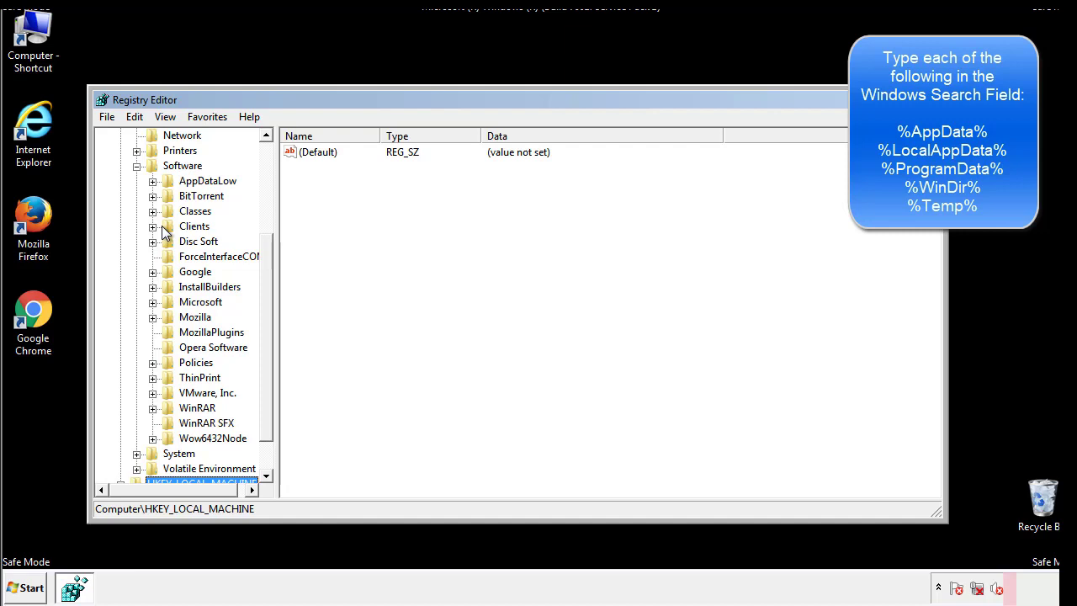
pyautogui.click(153, 302)
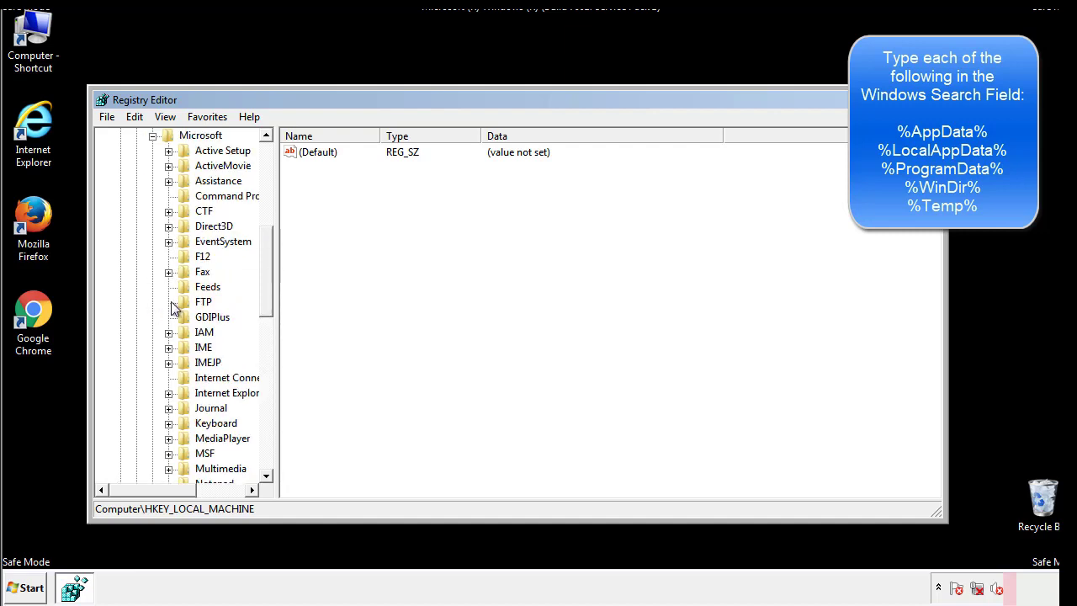
pyautogui.moveTo(264, 253); pyautogui.dragTo(265, 358)
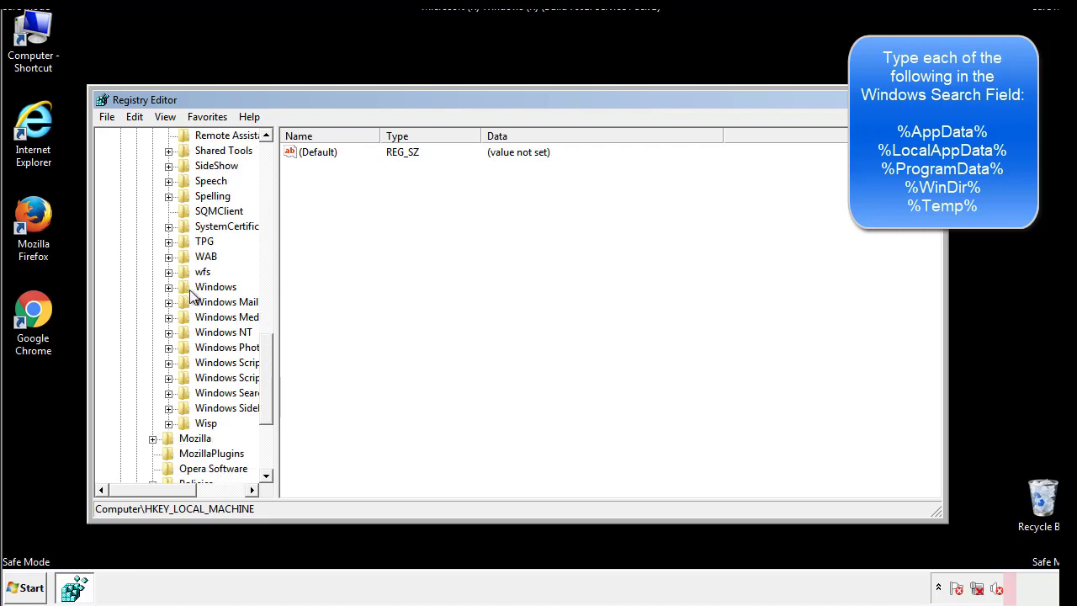
pyautogui.click(168, 287)
pyautogui.click(184, 302)
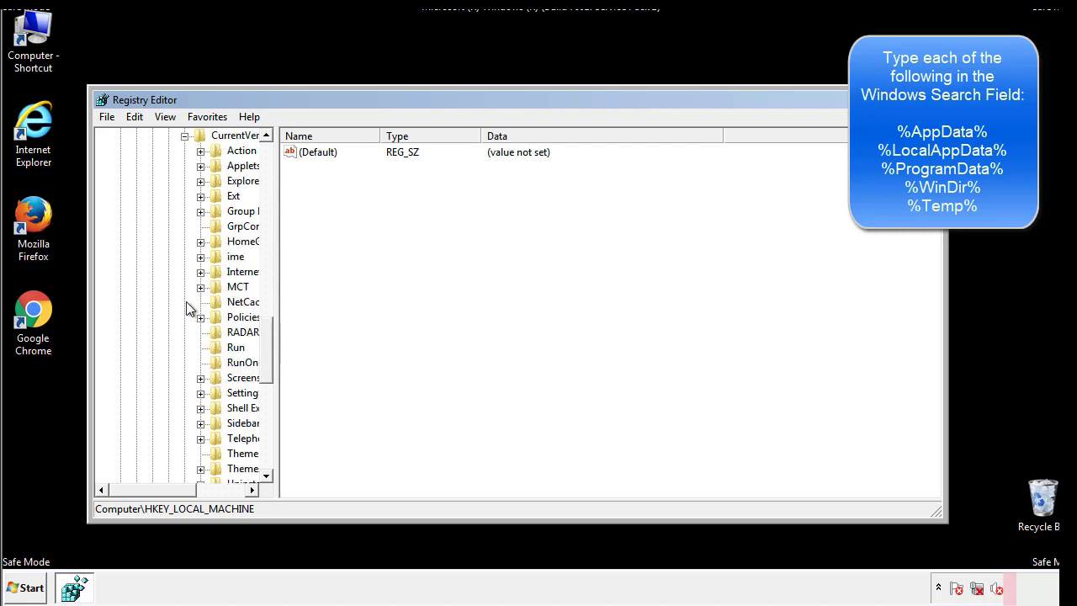
pyautogui.moveTo(164, 497); pyautogui.dragTo(190, 490)
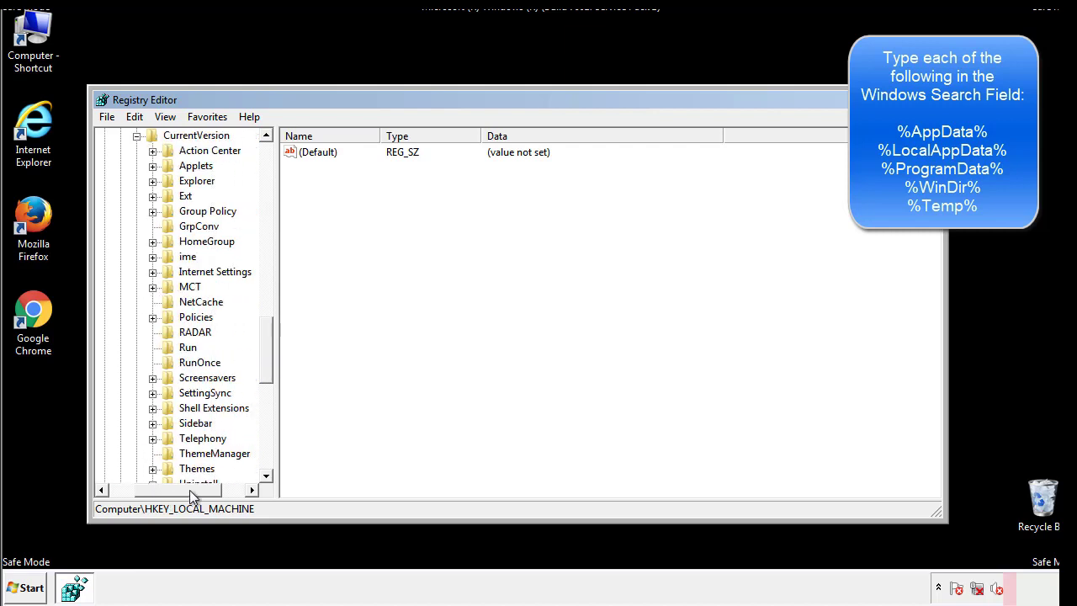
# Review the per-user Run key's values (Default, DAEMON Tools), then collapse the Windows key
pyautogui.click(187, 347)
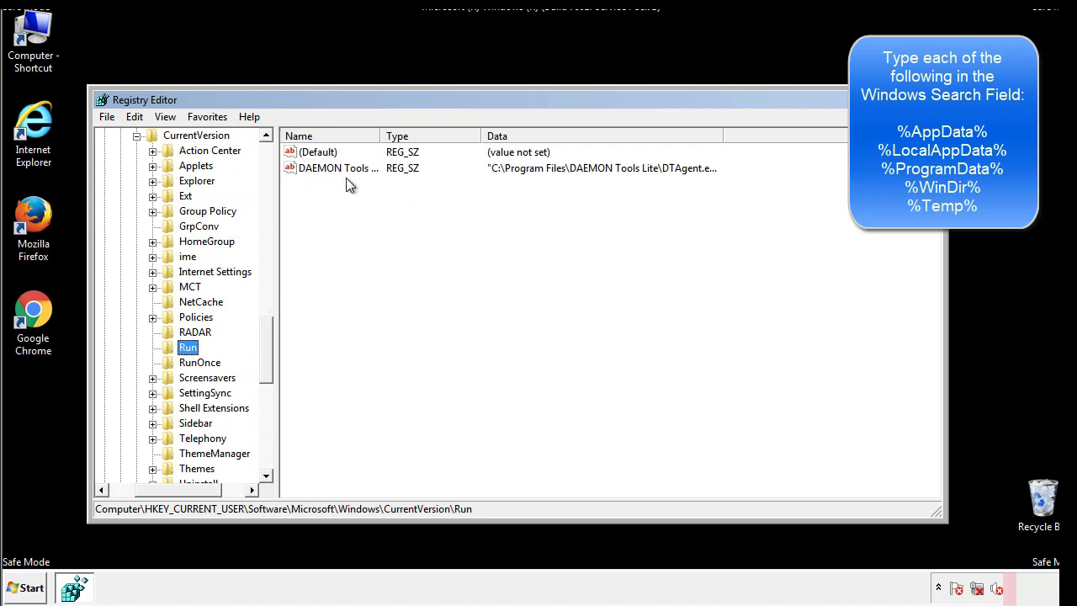
pyautogui.click(460, 196)
pyautogui.moveTo(315, 242)
pyautogui.mouseDown()
pyautogui.moveTo(331, 205)
pyautogui.moveTo(355, 190)
pyautogui.mouseUp()
pyautogui.moveTo(178, 487); pyautogui.dragTo(153, 489)
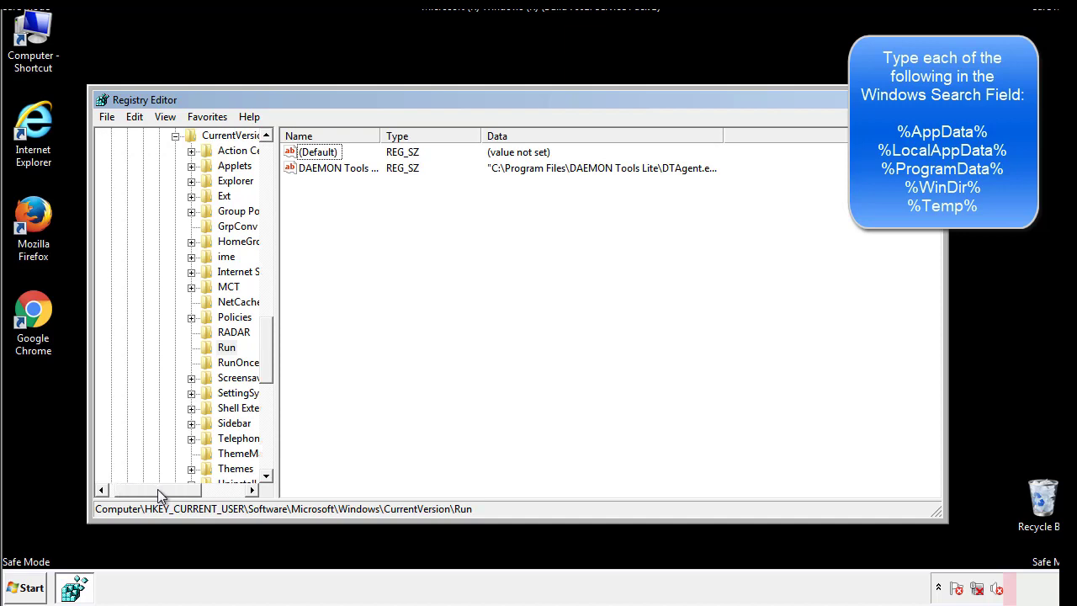
pyautogui.moveTo(271, 368); pyautogui.dragTo(266, 352)
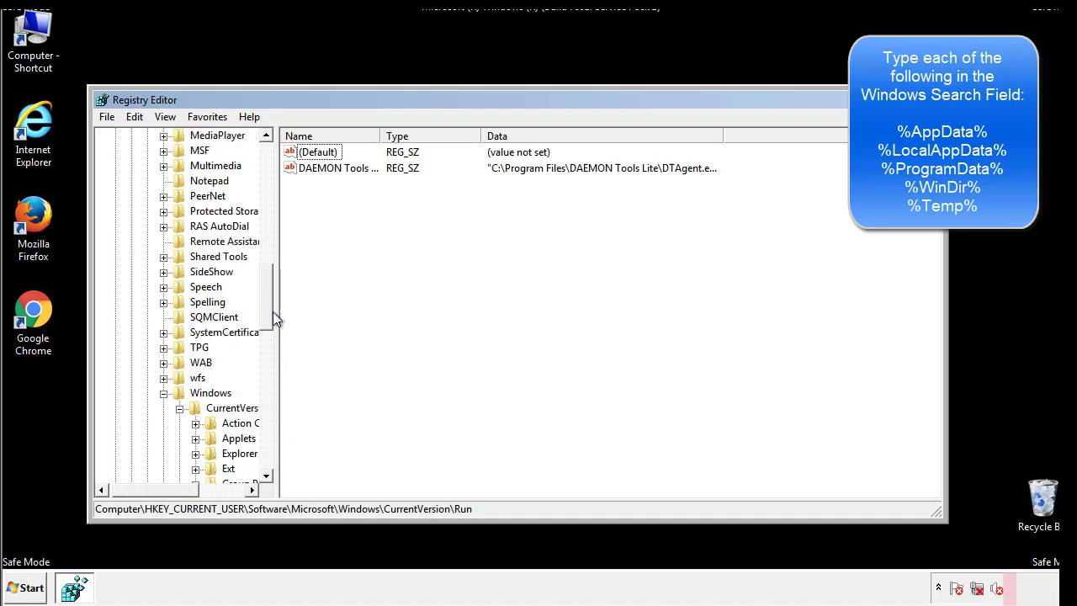
pyautogui.click(164, 394)
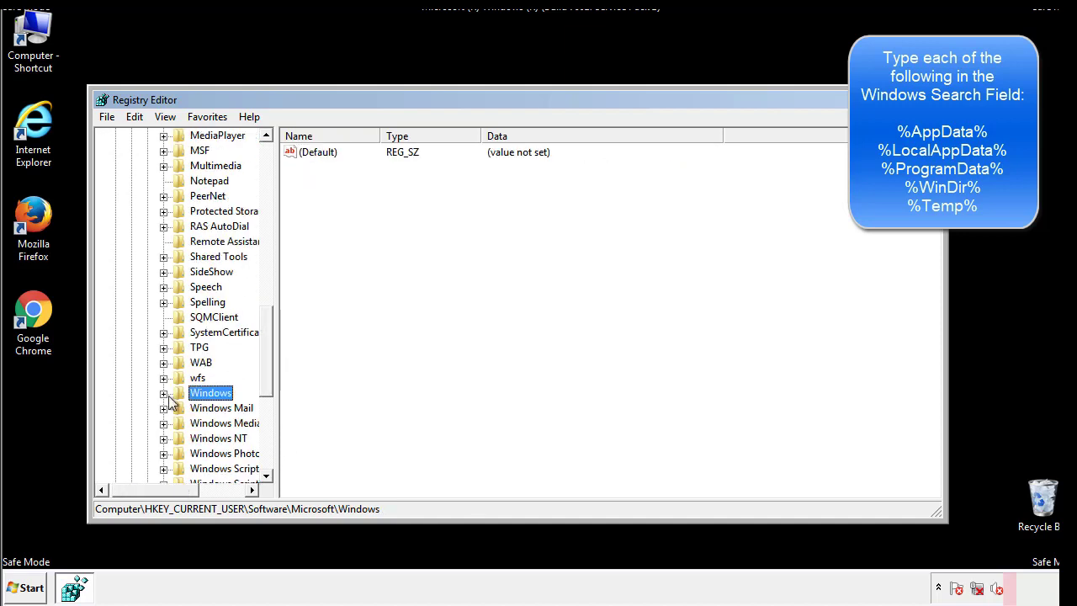
pyautogui.moveTo(270, 375); pyautogui.dragTo(271, 208)
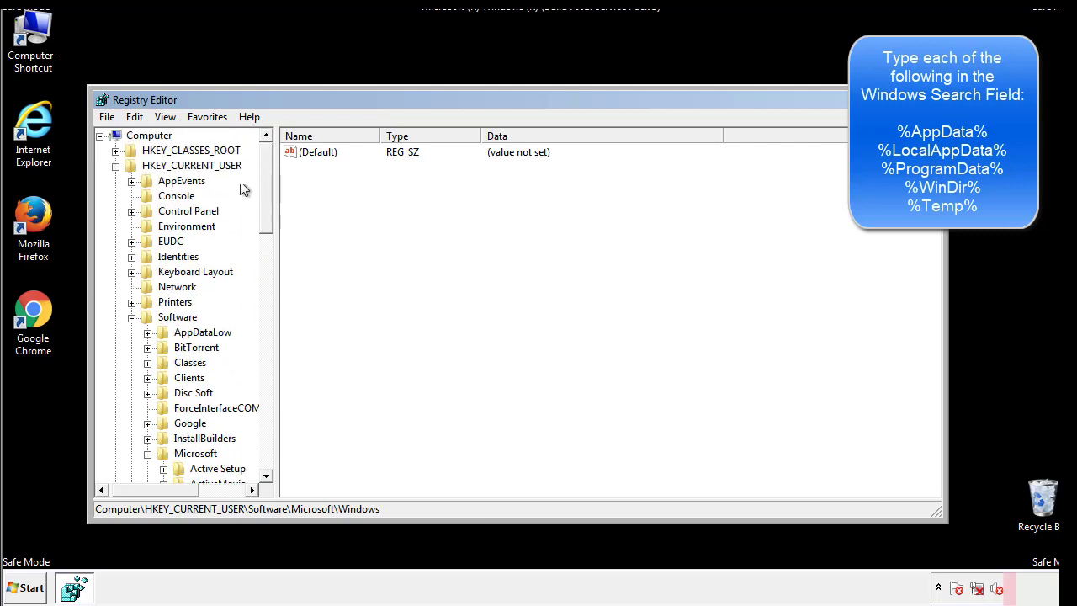
# Search the registry for '%tem' using Edit > Find
pyautogui.click(137, 117)
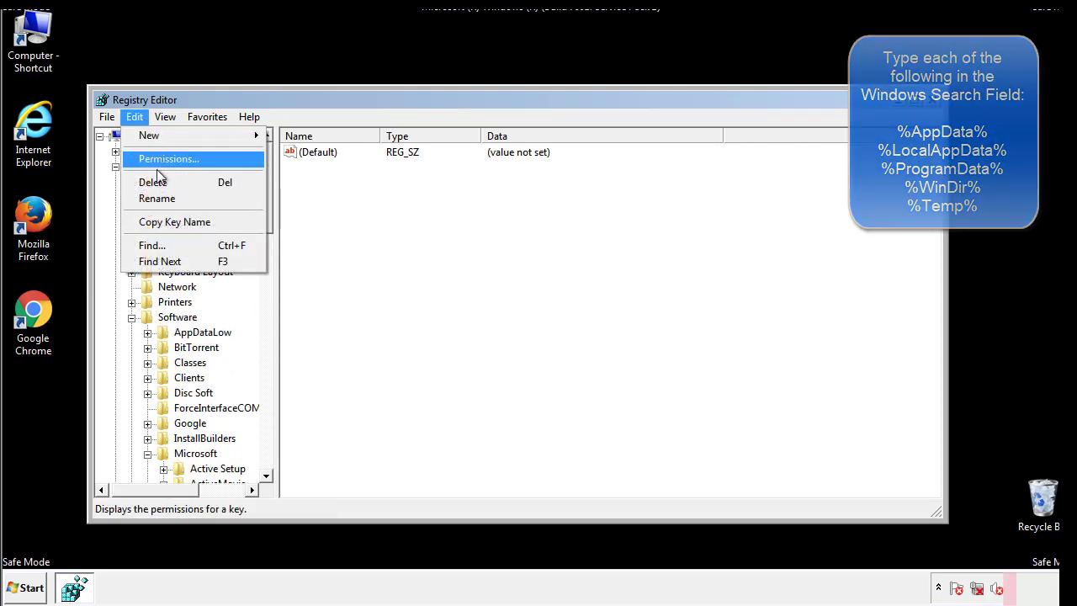
pyautogui.click(152, 245)
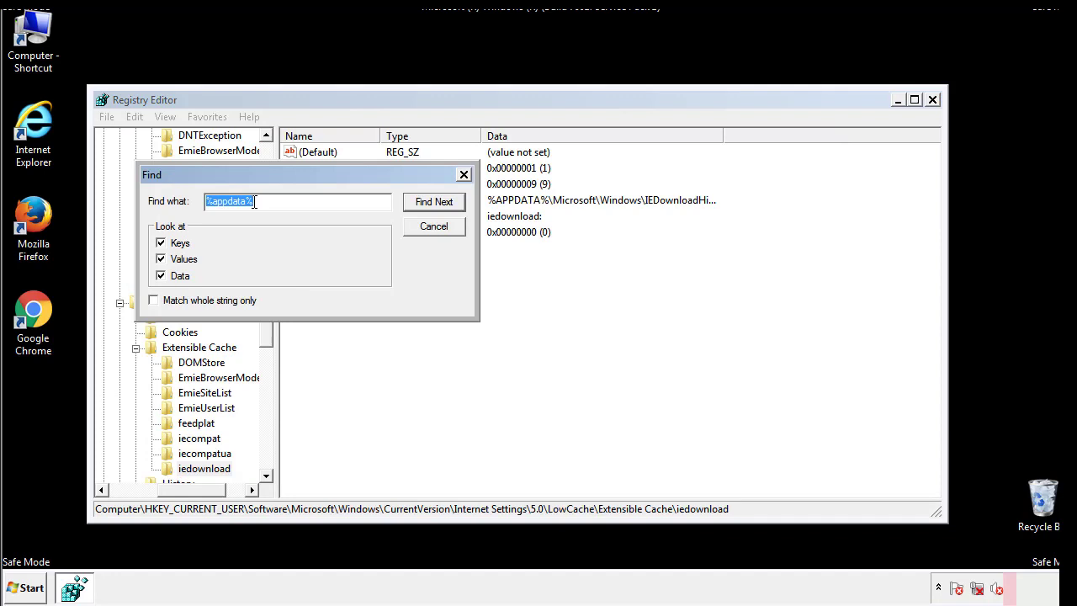
pyautogui.write('%t')
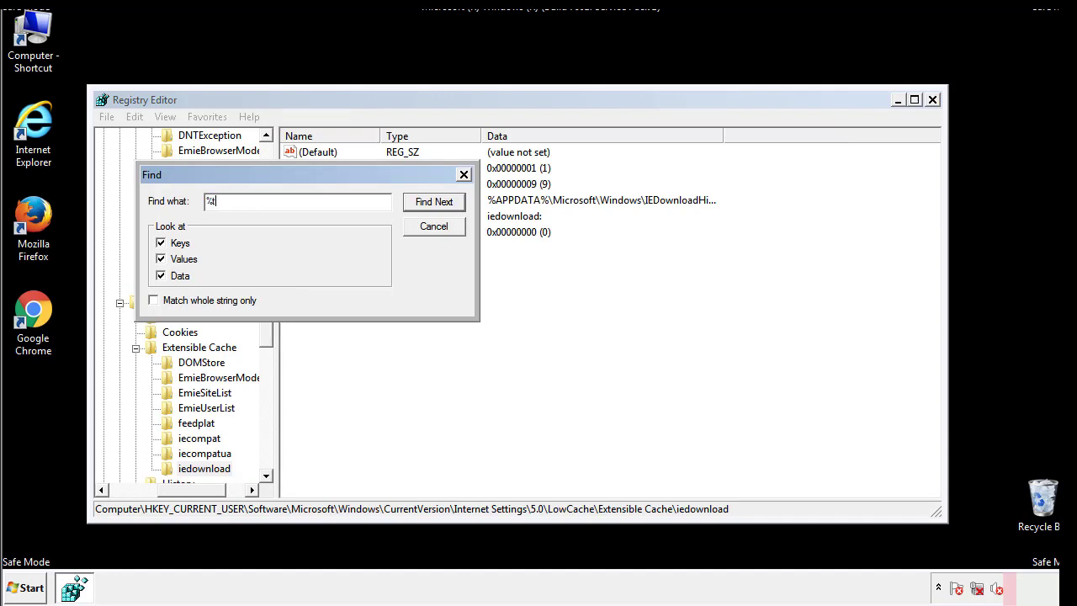
pyautogui.write('emp%')
pyautogui.press('Return')
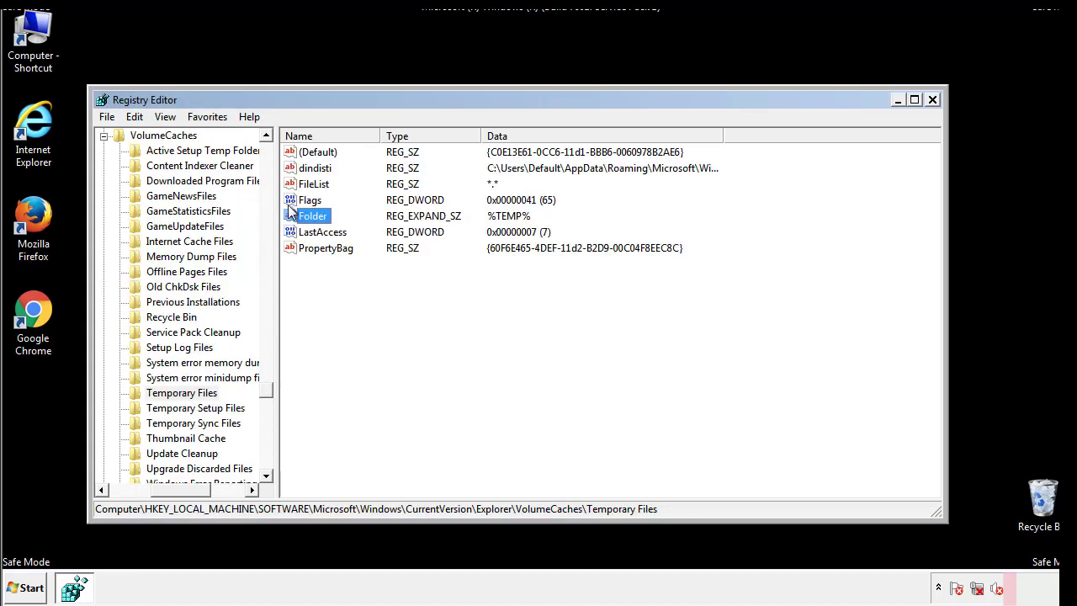
# Delete every value in VolumeCaches\Temporary Files, including dindisti, leaving only (Default)
pyautogui.click(442, 294)
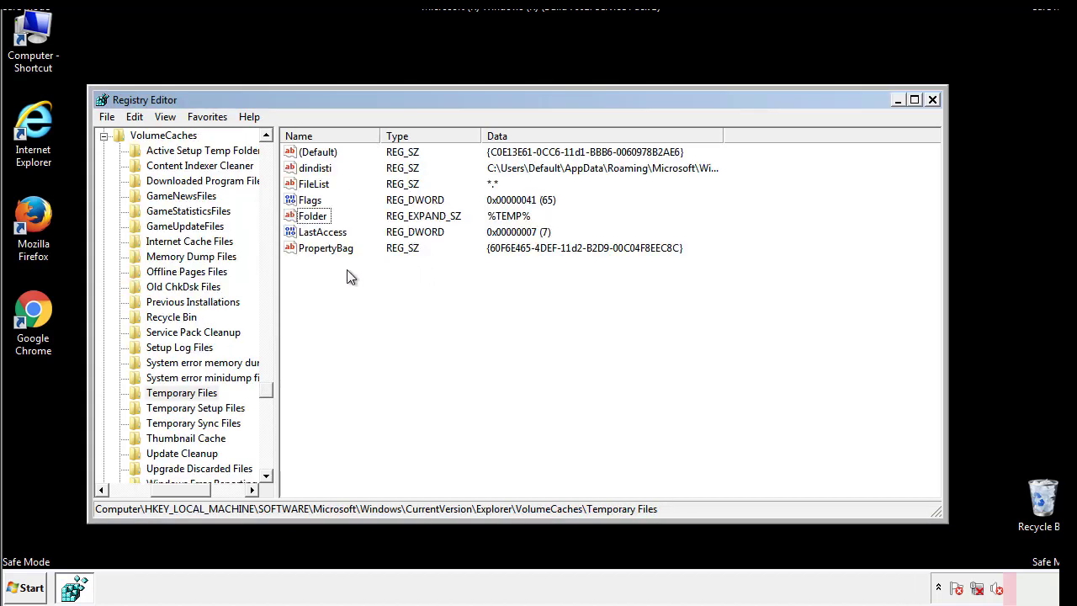
pyautogui.moveTo(346, 270)
pyautogui.mouseDown()
pyautogui.moveTo(320, 247)
pyautogui.moveTo(304, 158)
pyautogui.mouseUp()
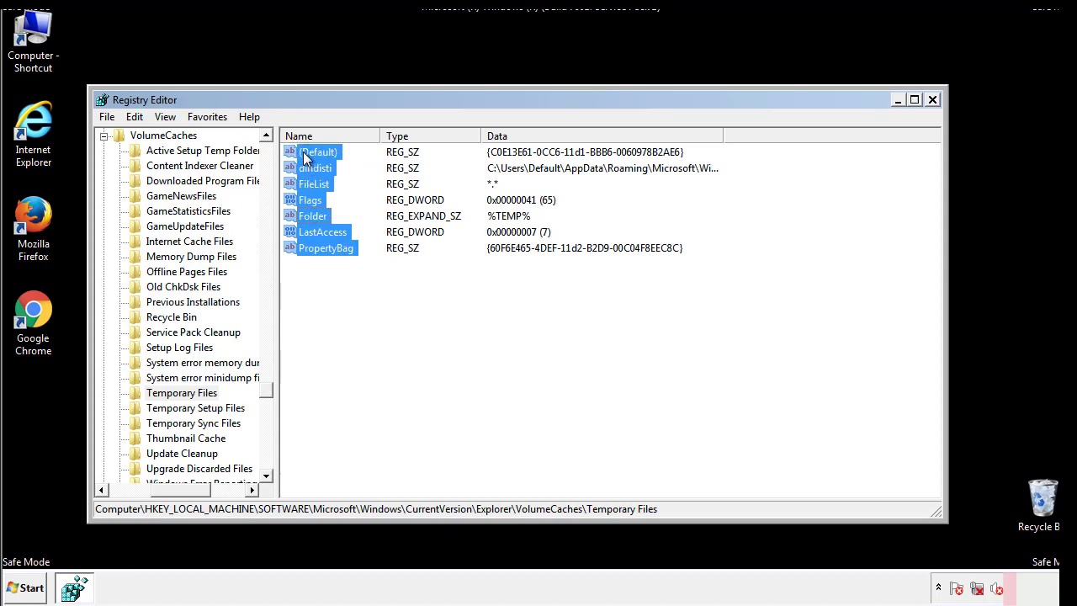
pyautogui.rightClick(305, 158)
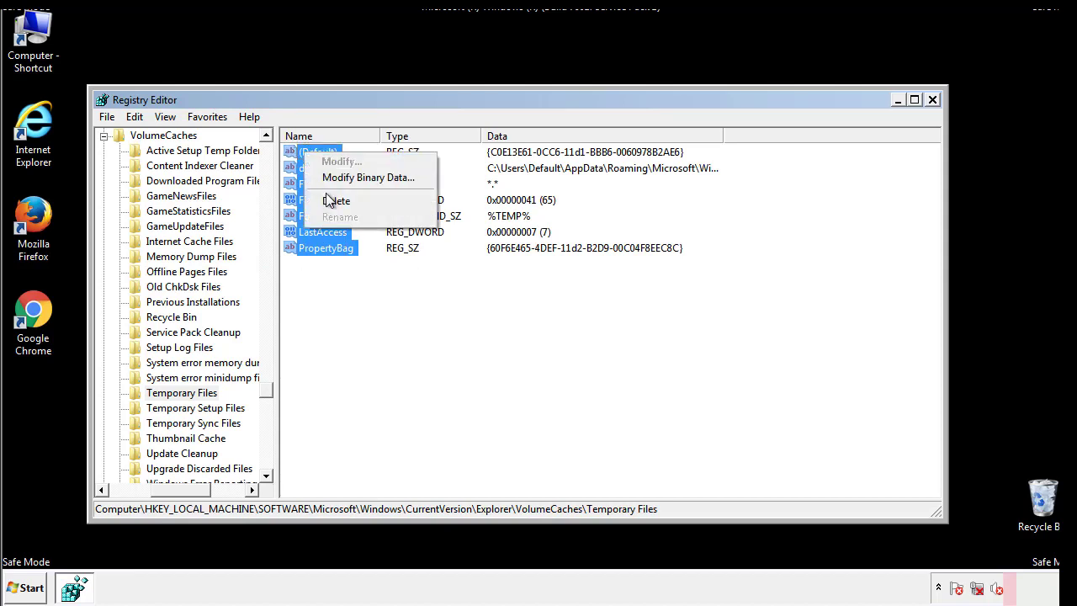
pyautogui.click(328, 202)
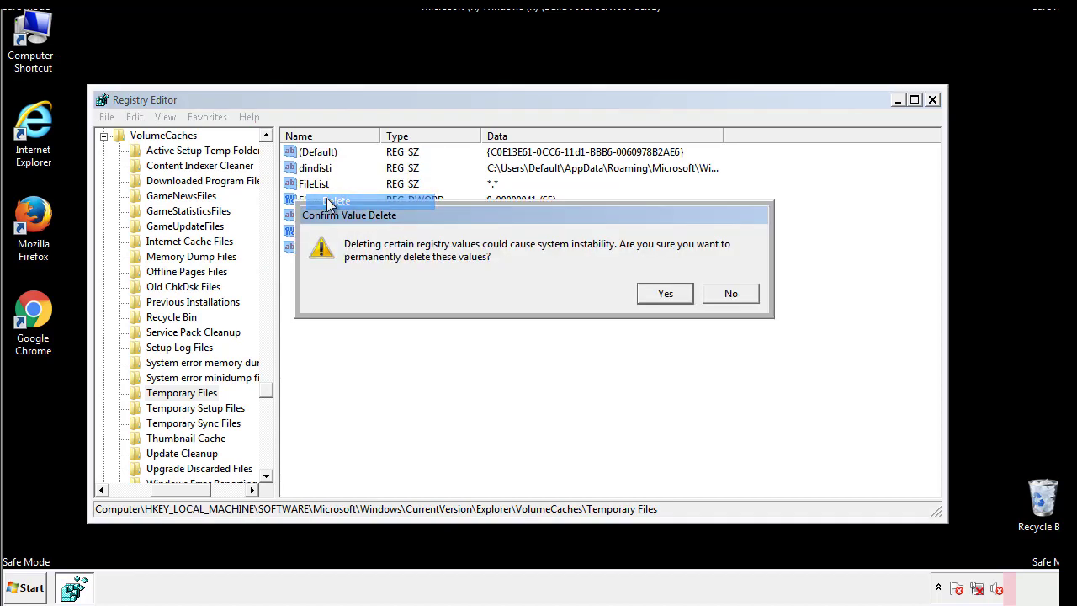
pyautogui.click(667, 293)
pyautogui.click(371, 200)
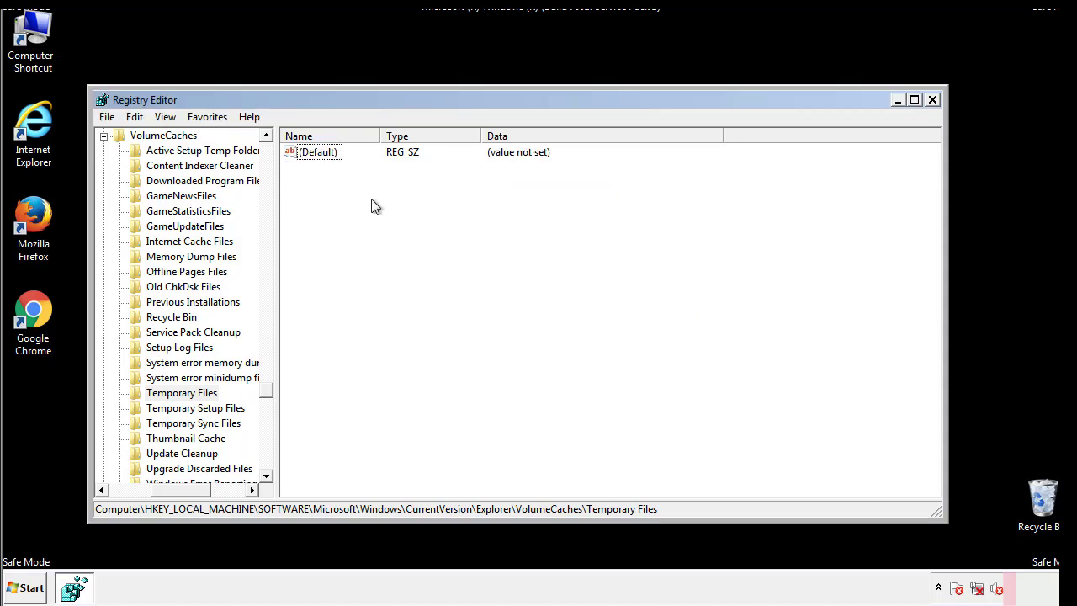
# Close Registry Editor and launch msconfig from the Start search
pyautogui.click(933, 101)
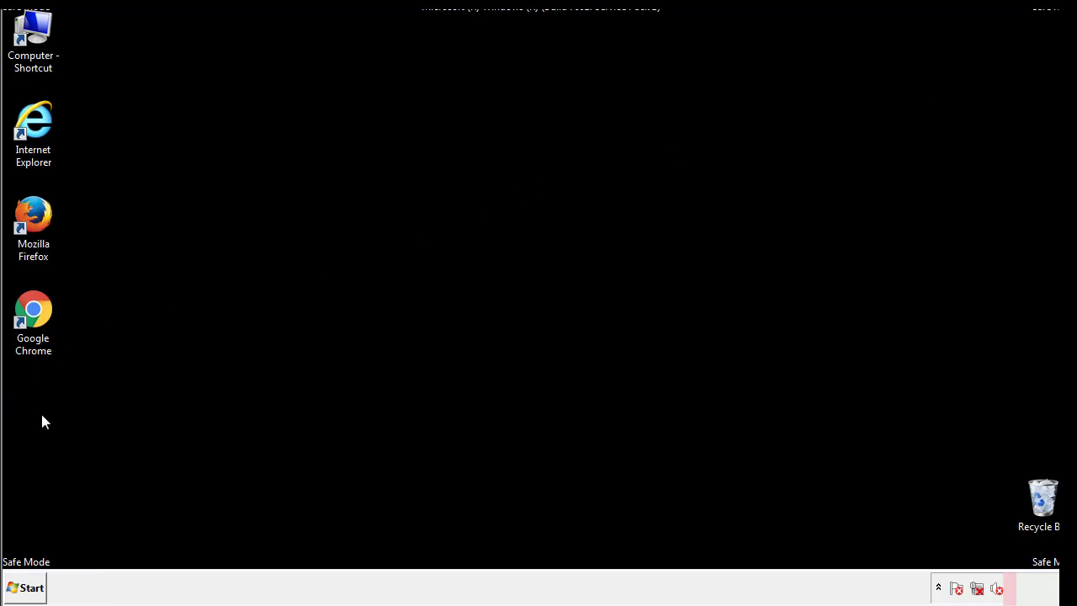
pyautogui.click(19, 590)
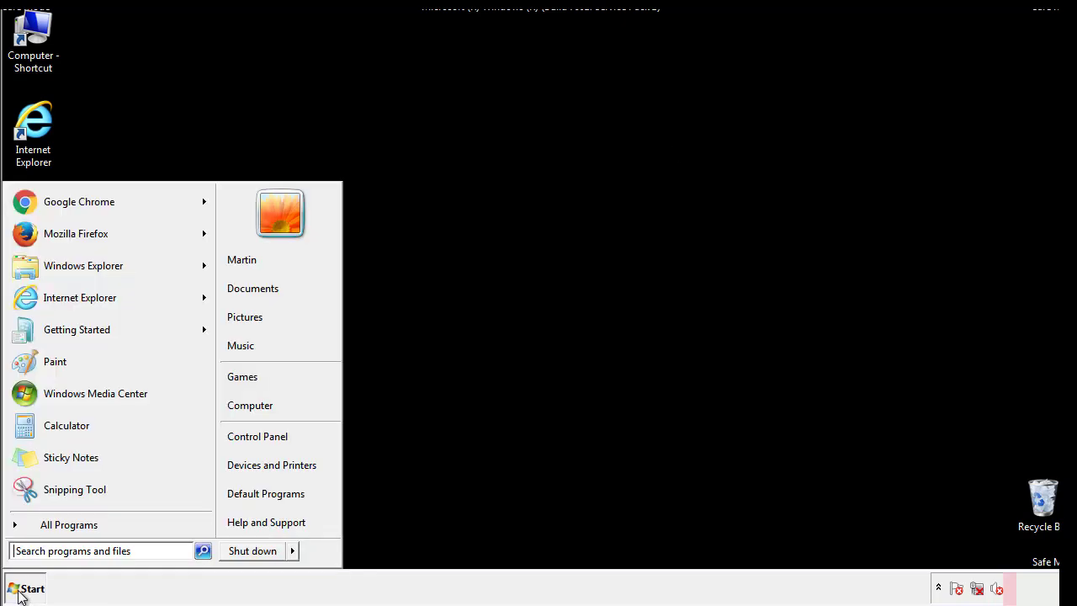
pyautogui.click(58, 551)
pyautogui.write('mscon')
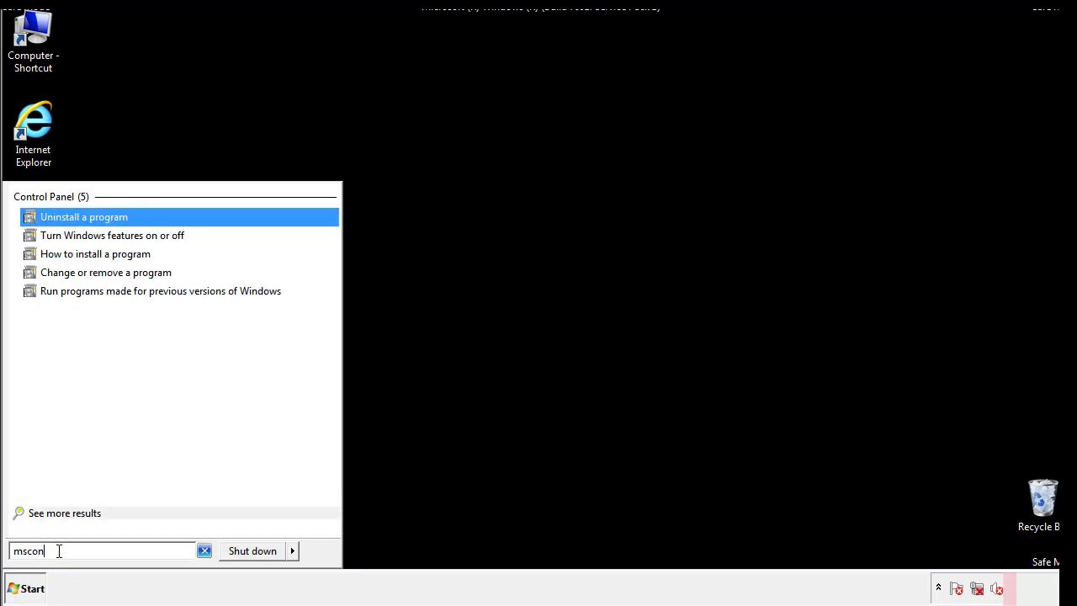
pyautogui.write('fgi')
pyautogui.press('BackSpace')
pyautogui.press('BackSpace')
pyautogui.write('ig')
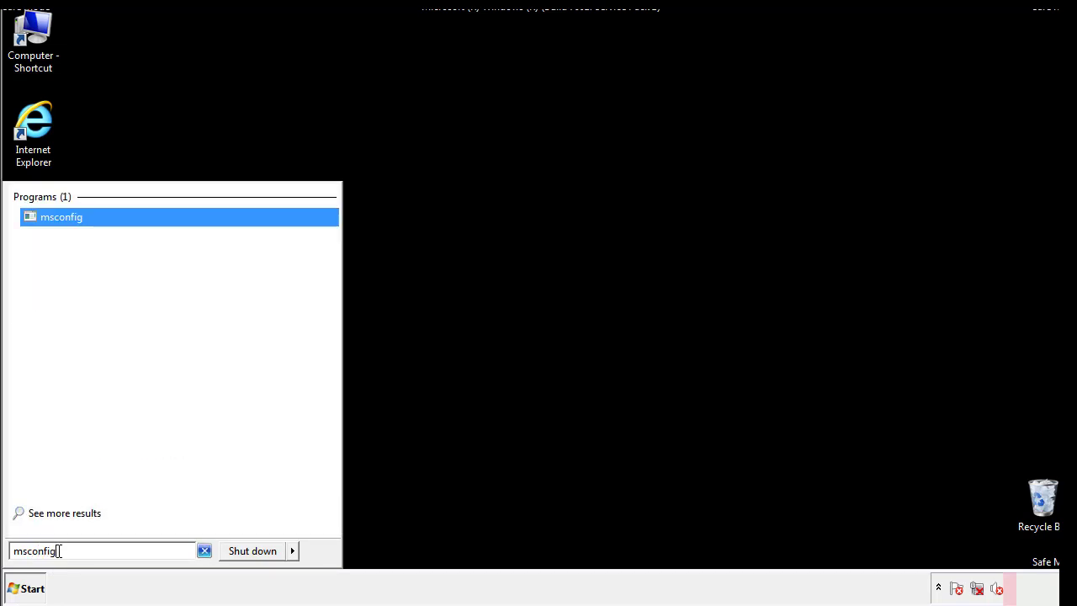
pyautogui.press('Return')
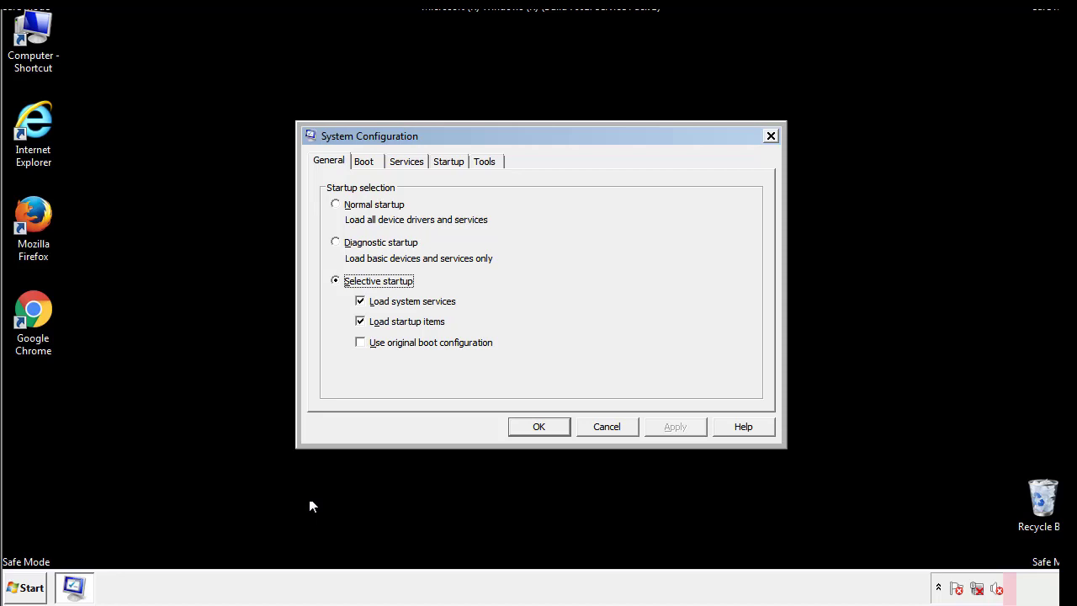
# Uncheck Safe boot on the Boot tab, apply and OK, then restart
pyautogui.click(365, 161)
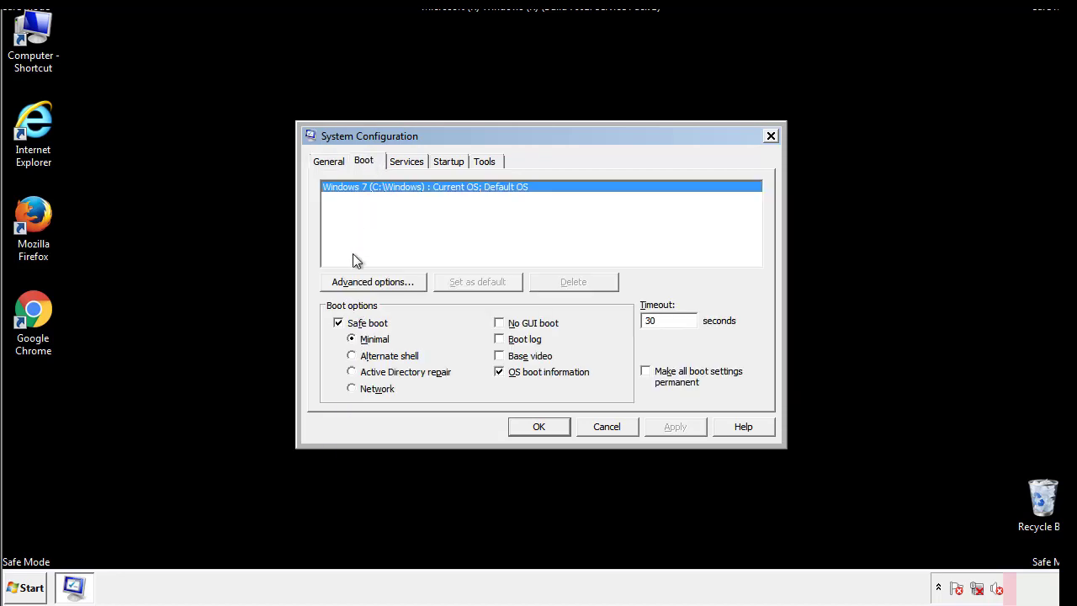
pyautogui.click(340, 325)
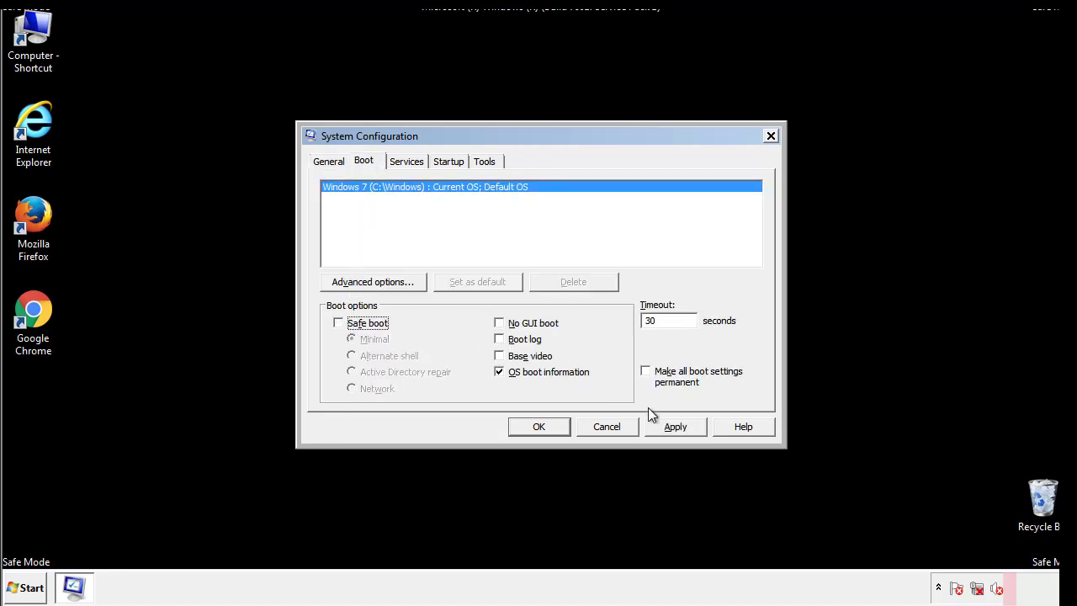
pyautogui.click(677, 426)
pyautogui.click(537, 427)
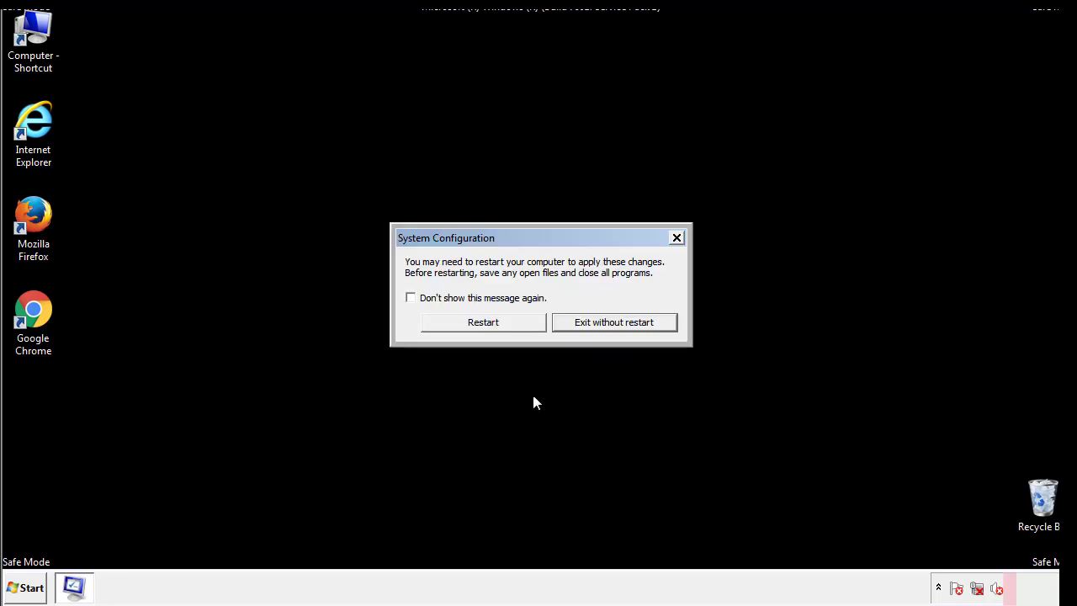
pyautogui.click(498, 327)
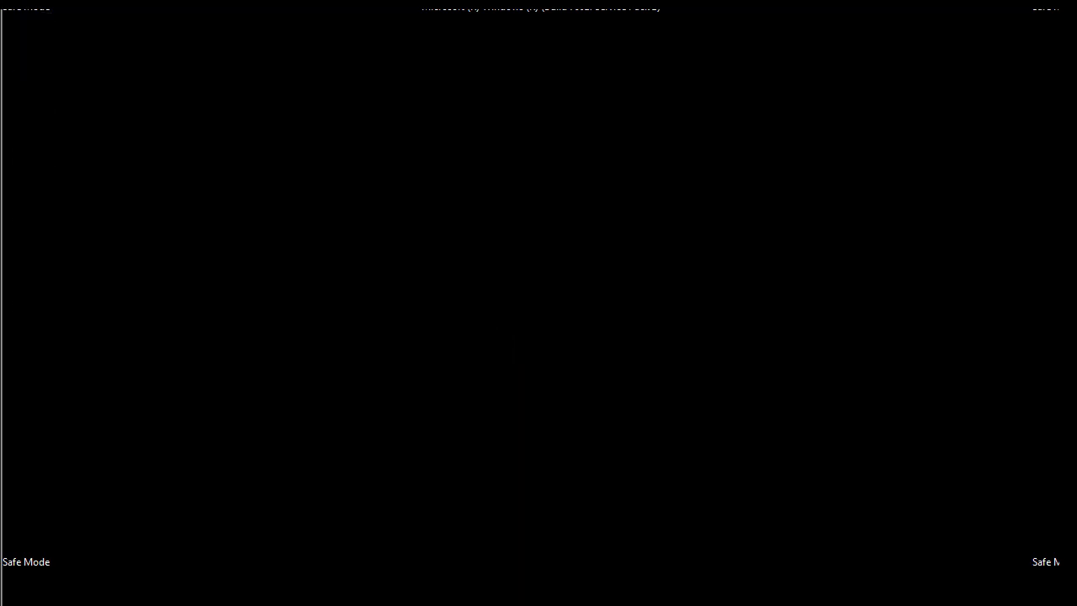